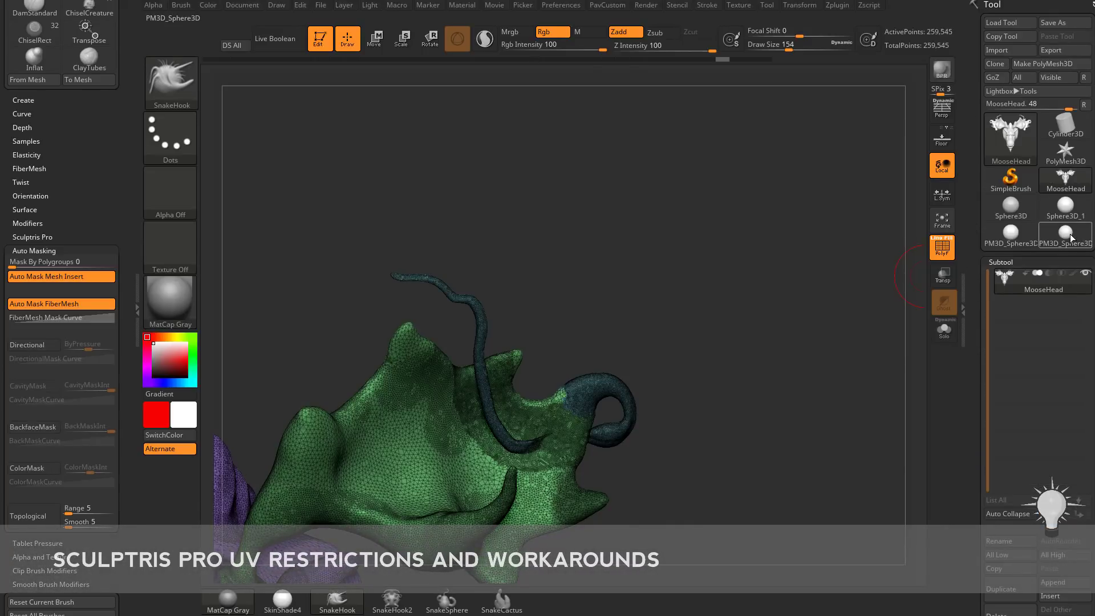
Place a Sphere3D primitive on the cleared canvas, make it editable and convert it to a PolyMesh3D
left_click(1070, 234)
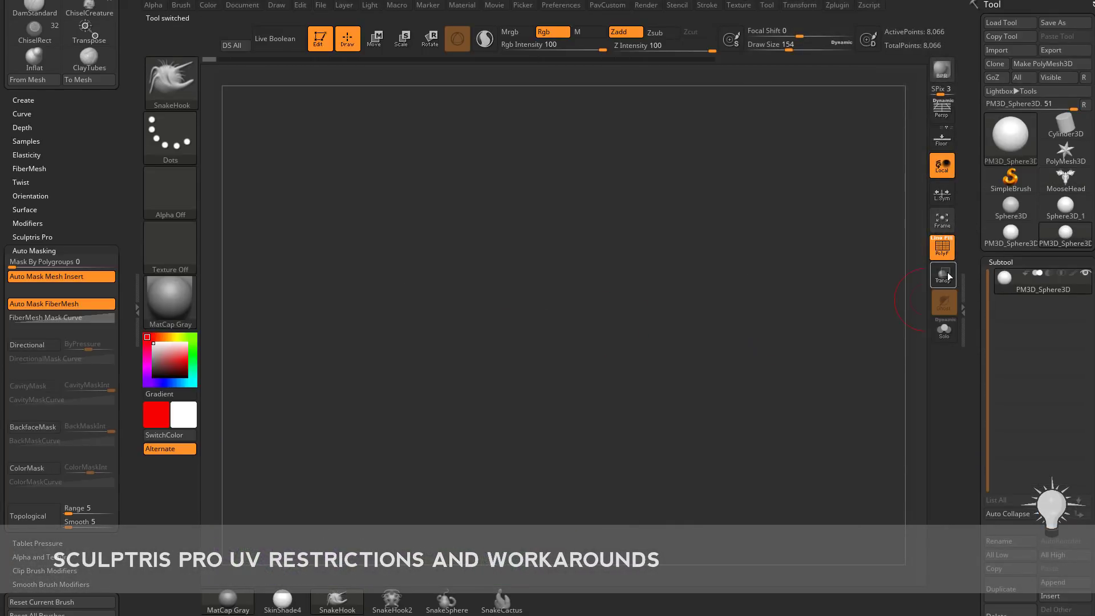
left_click(1011, 205)
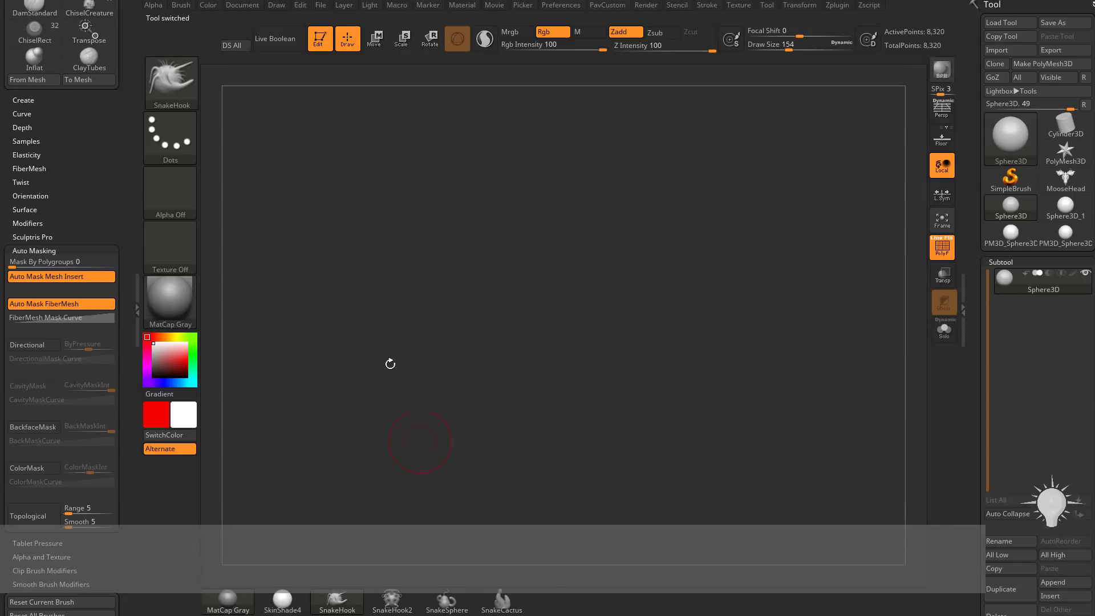
left_click(315, 46)
left_click(315, 46)
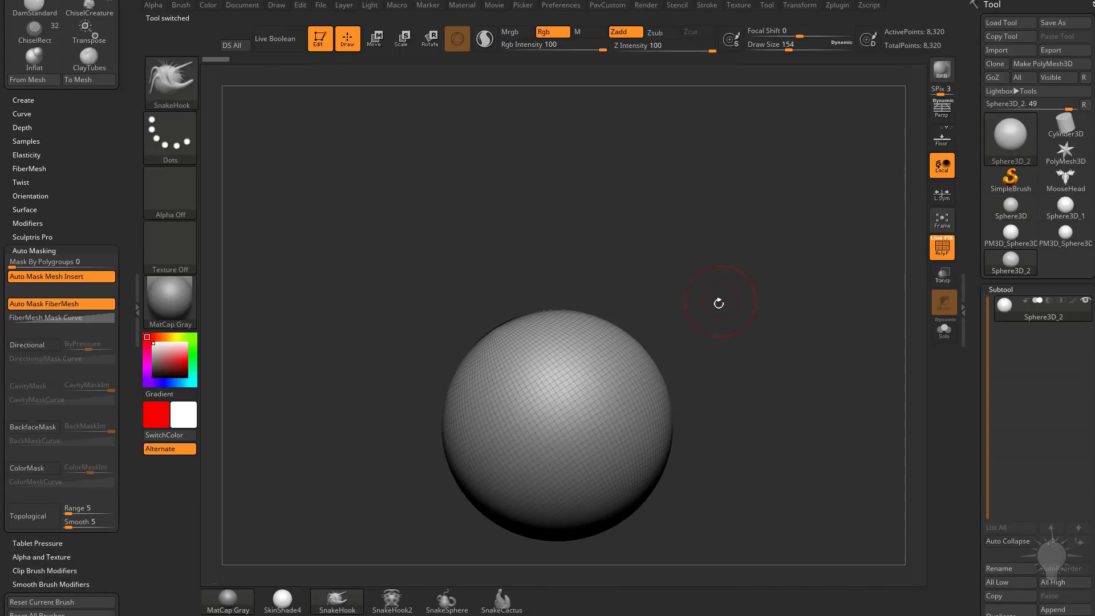
left_click_drag(834, 168, 709, 248, "shift")
Choose the Standard brush, remove its star alpha and reduce the draw size to 97
key("b")
key("s")
key("t")
left_click_drag(599, 224, 621, 232, "alt")
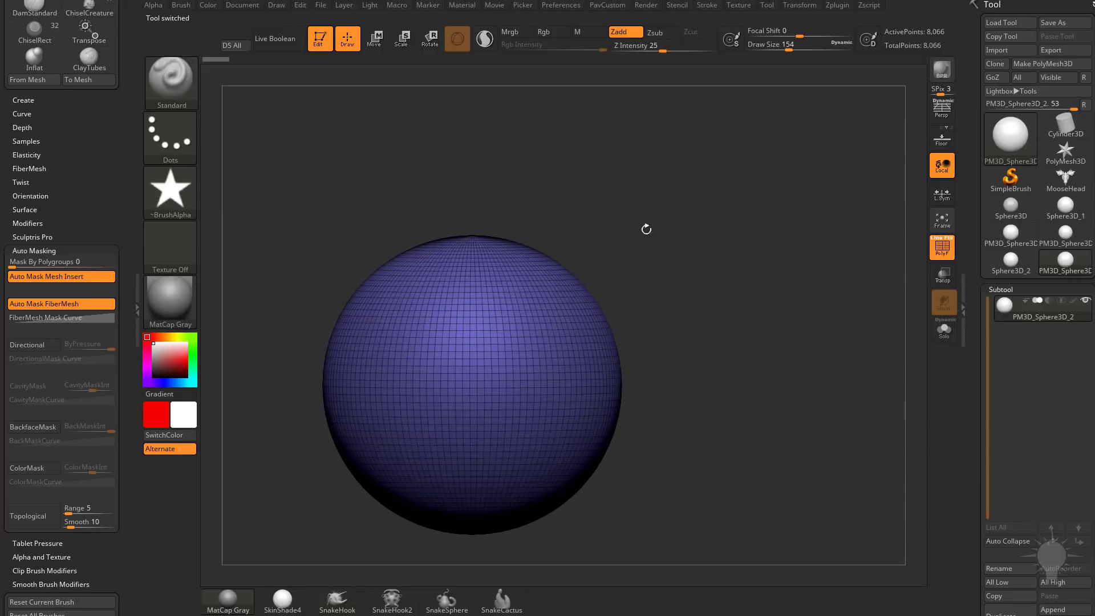
left_click(179, 186)
left_click(240, 205)
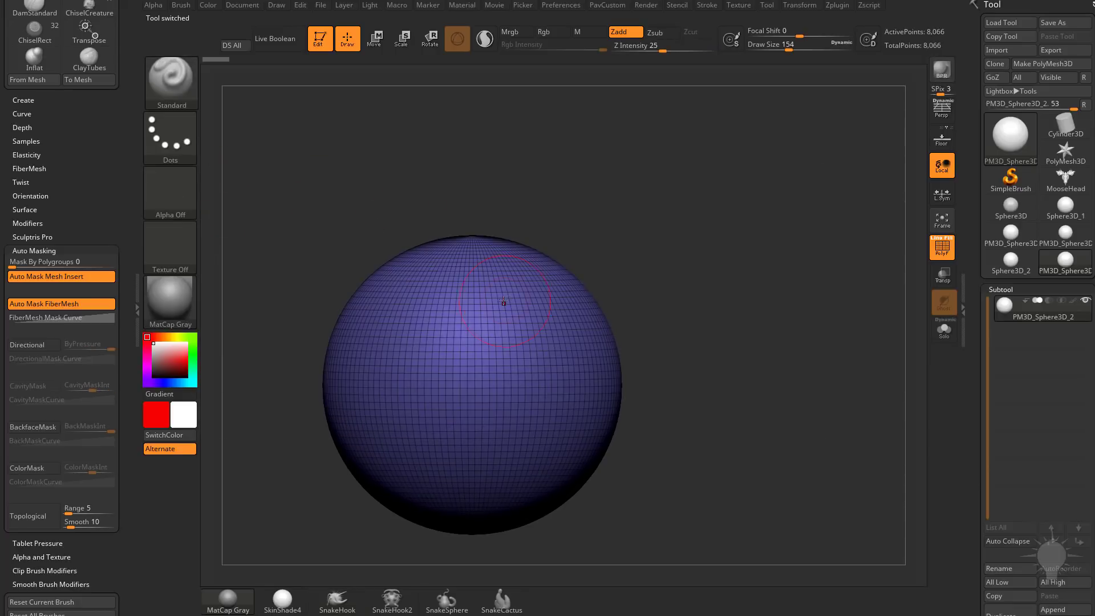
key("s")
left_click_drag(503, 299, 495, 299)
Enable Sculptris Pro and sculpt a wavy stroke across the front of the sphere
left_click(483, 40)
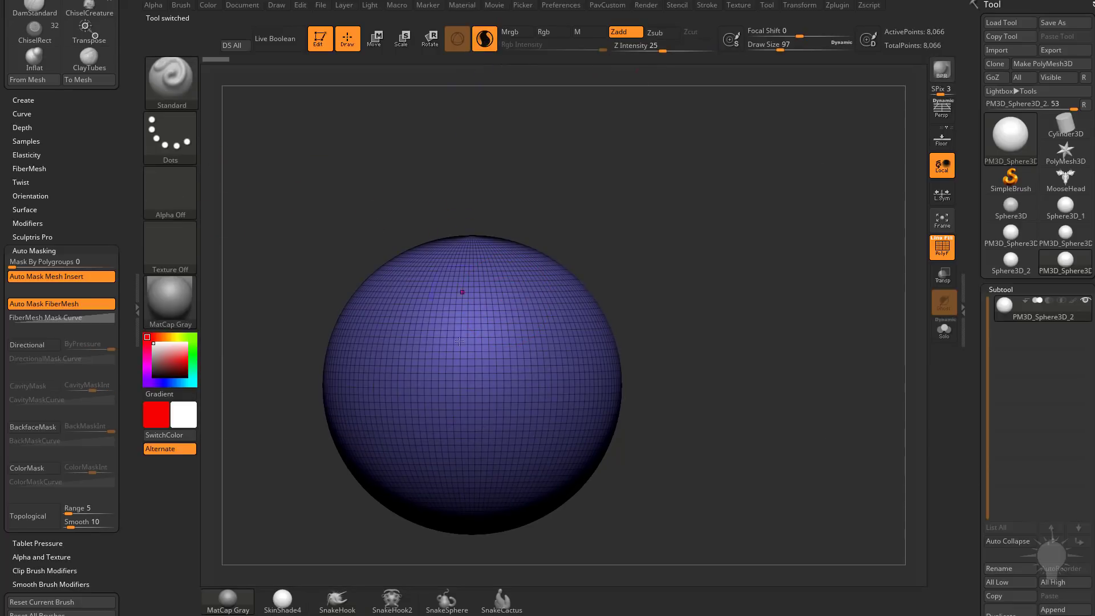
left_click_drag(429, 315, 546, 366)
left_click_drag(771, 321, 739, 323)
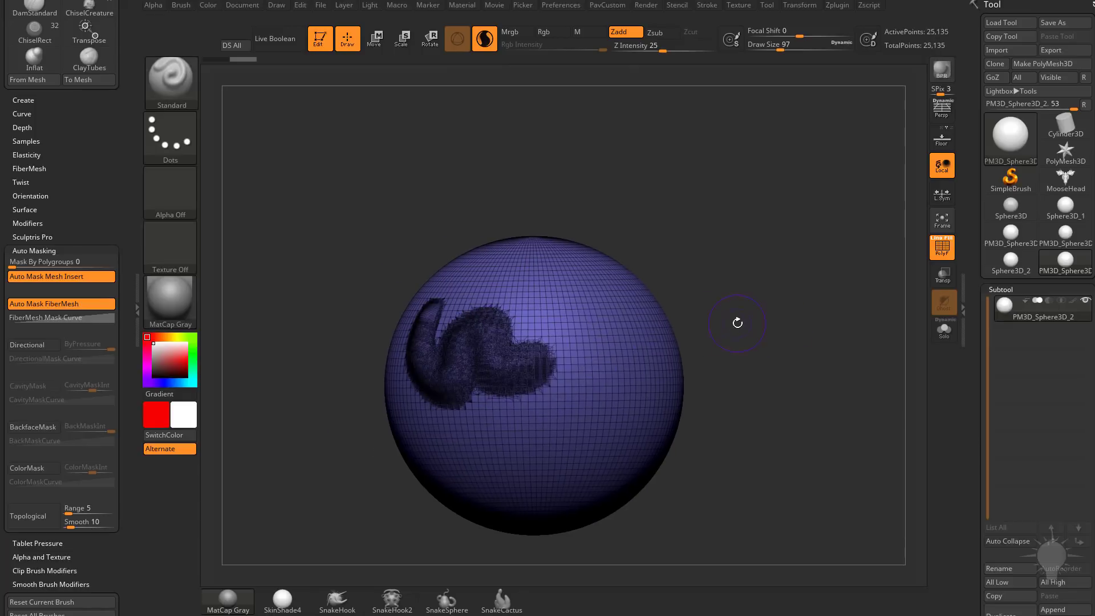
Divide the sphere once to subdivision level 2, then try a curved Sculptris Pro stroke on its front
left_click_drag(987, 310, 986, 209)
left_click(1014, 247)
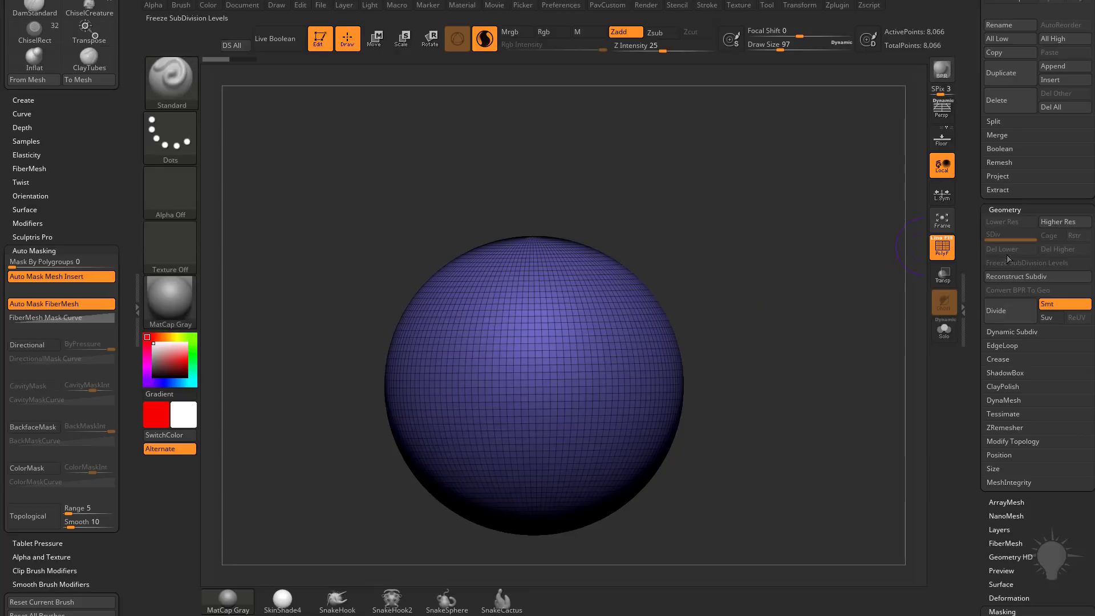
left_click(1002, 314)
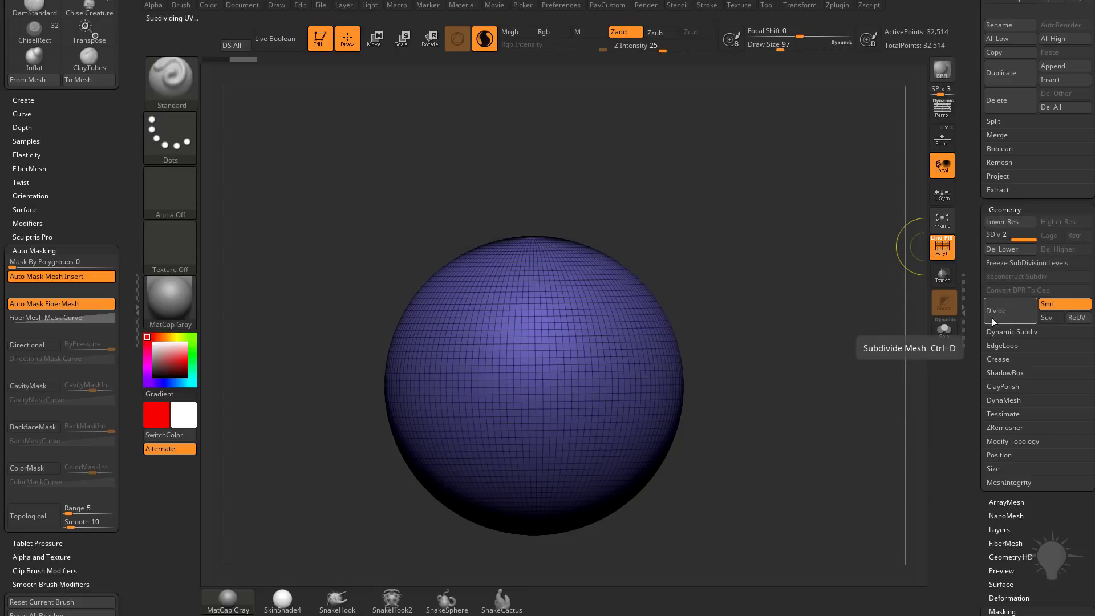
left_click_drag(812, 281, 771, 242)
left_click_drag(463, 293, 485, 319)
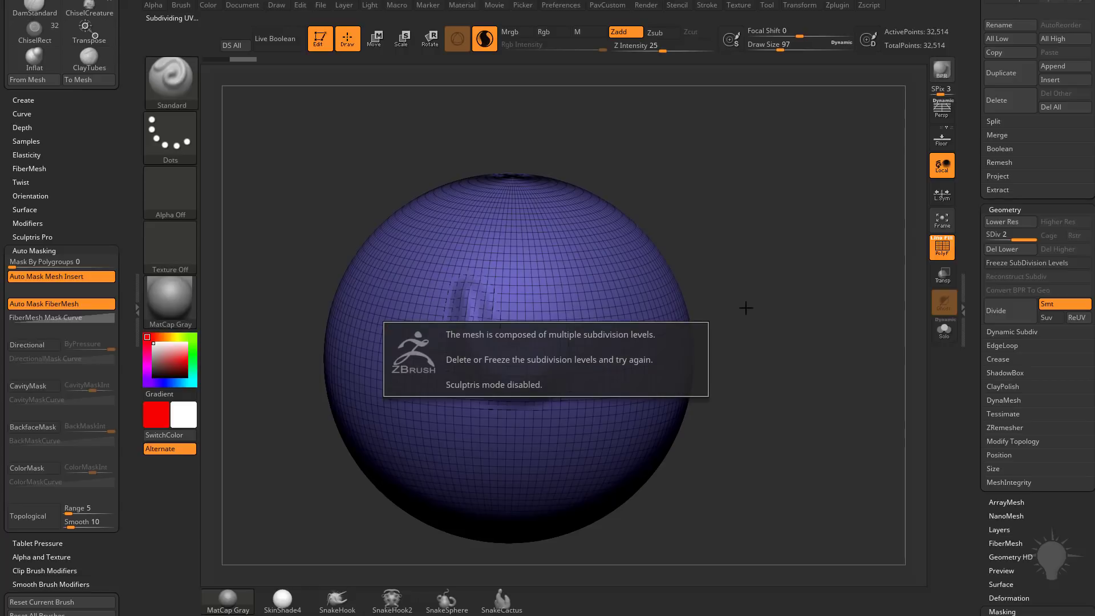
left_click_drag(770, 250, 864, 249)
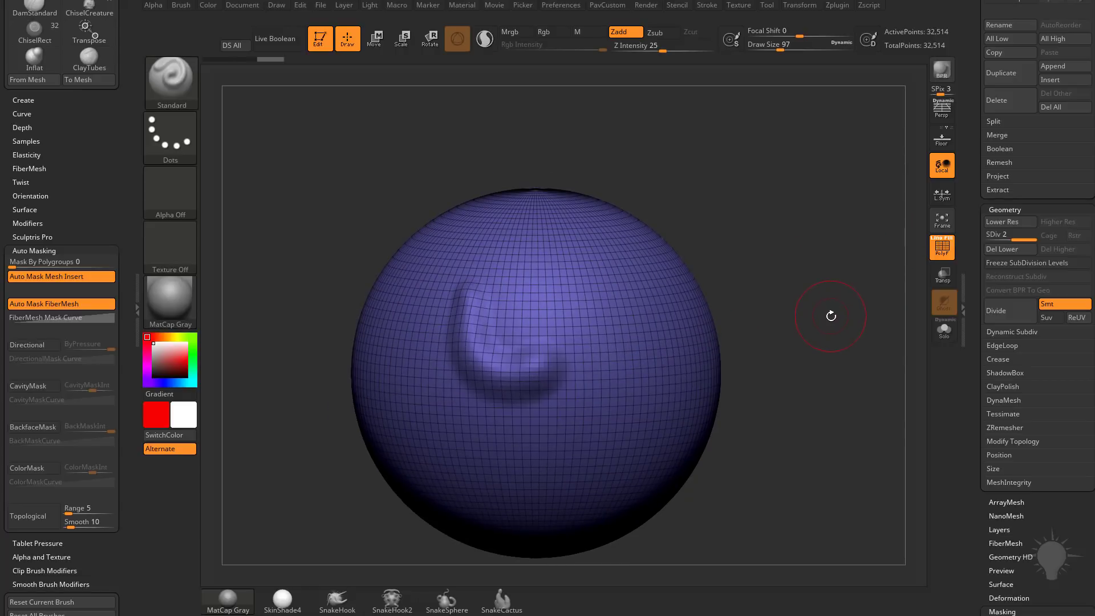
Delete the sphere's lower subdivision level, undo a test stroke, then re-enable Sculptris Pro and sculpt a curling stroke on the front
left_click(1015, 261)
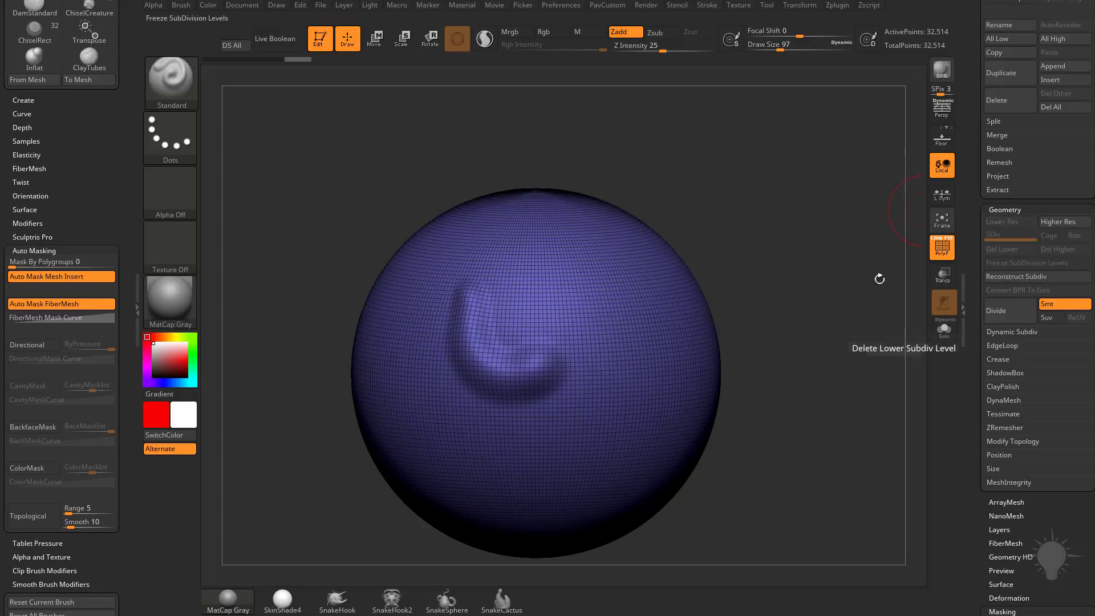
mouse_move(525, 335)
left_mouse_down()
mouse_move(596, 328)
mouse_move(576, 390)
mouse_move(439, 365)
left_mouse_up()
key("ctrl+z")
left_click(489, 47)
Switch the active tool from the sphere to a Cylinder3D primitive and tilt it into view
left_click_drag(973, 126, 970, 334)
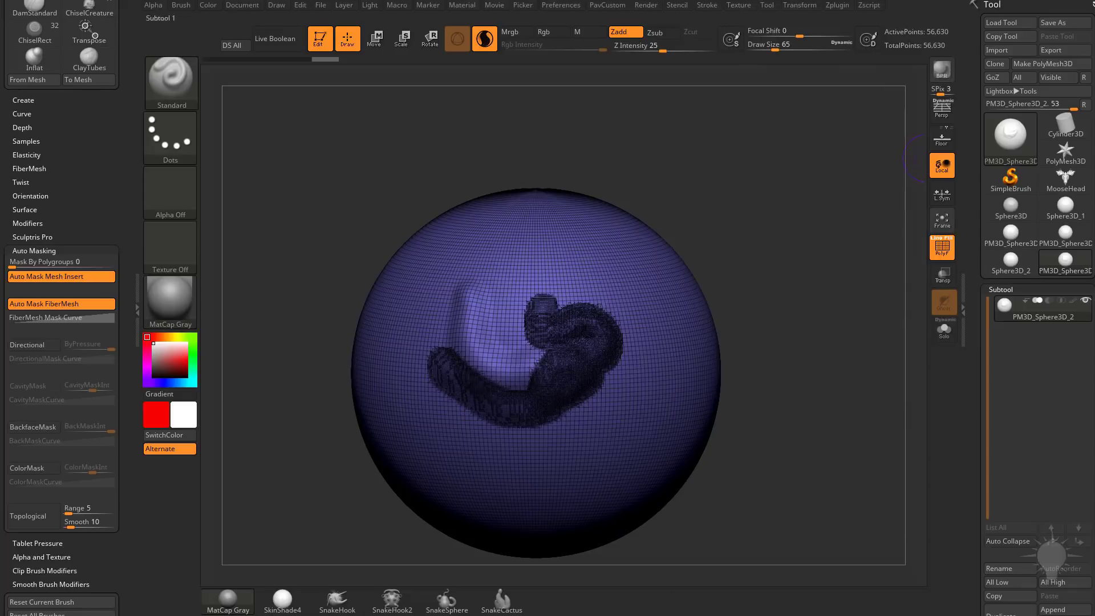
left_click(1003, 137)
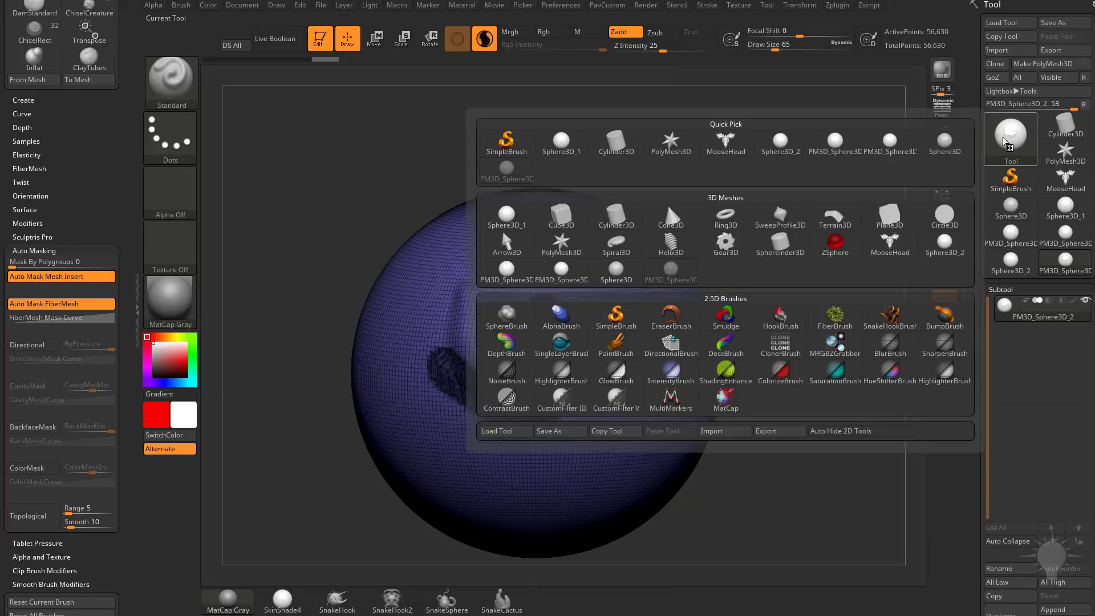
left_click(617, 231)
left_click_drag(865, 320, 871, 307)
Initialize the cylinder with HDivide 48, VDivide 34 and an inner radius of 62 to hollow it
left_click_drag(975, 347, 955, 190)
left_click(994, 369, "shift")
left_click(994, 368)
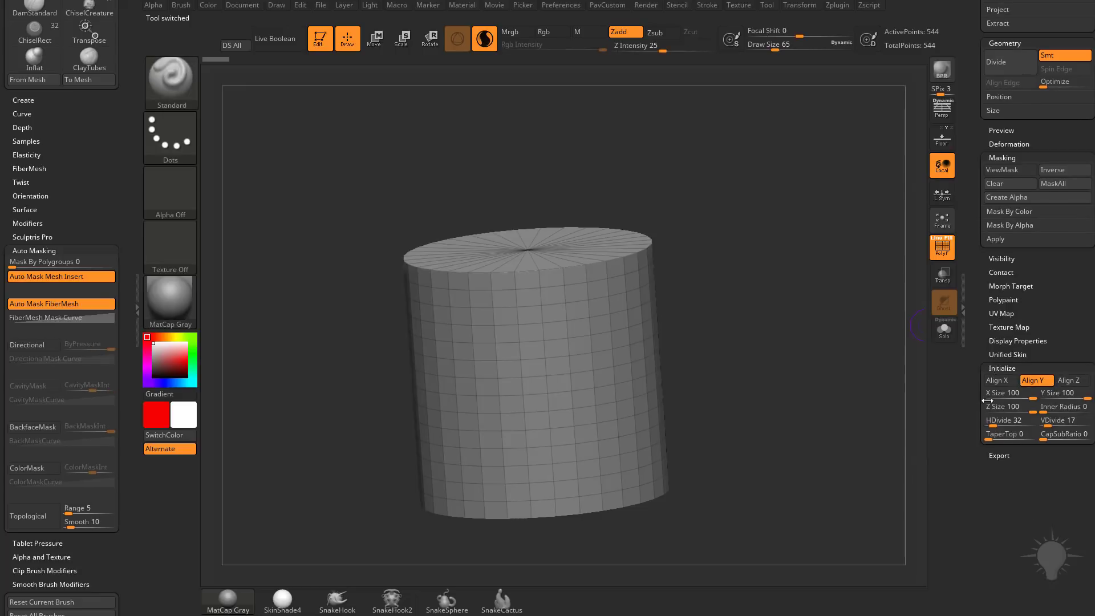
mouse_move(987, 436)
left_mouse_down()
mouse_move(1011, 436)
mouse_move(984, 436)
mouse_move(1011, 422)
mouse_move(997, 421)
left_mouse_up()
scroll(1021, 424, "up", 1)
left_click_drag(1053, 451, 1078, 436)
left_click_drag(910, 394, 786, 342)
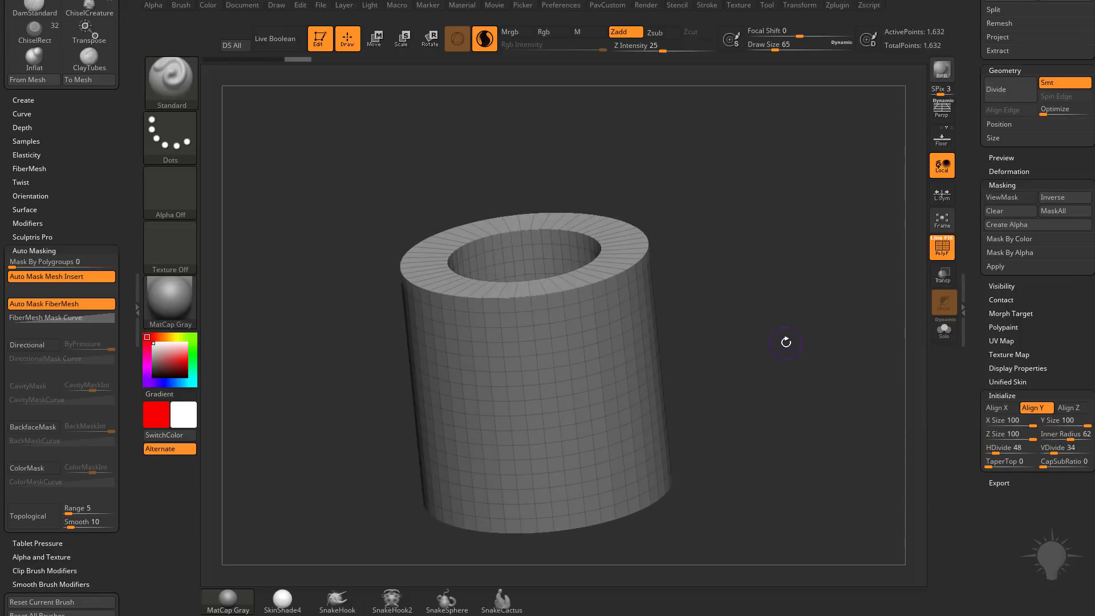
Try to sculpt on the unconverted cylinder primitive with Sculptris Pro off and on
left_click(484, 45)
left_click(662, 332)
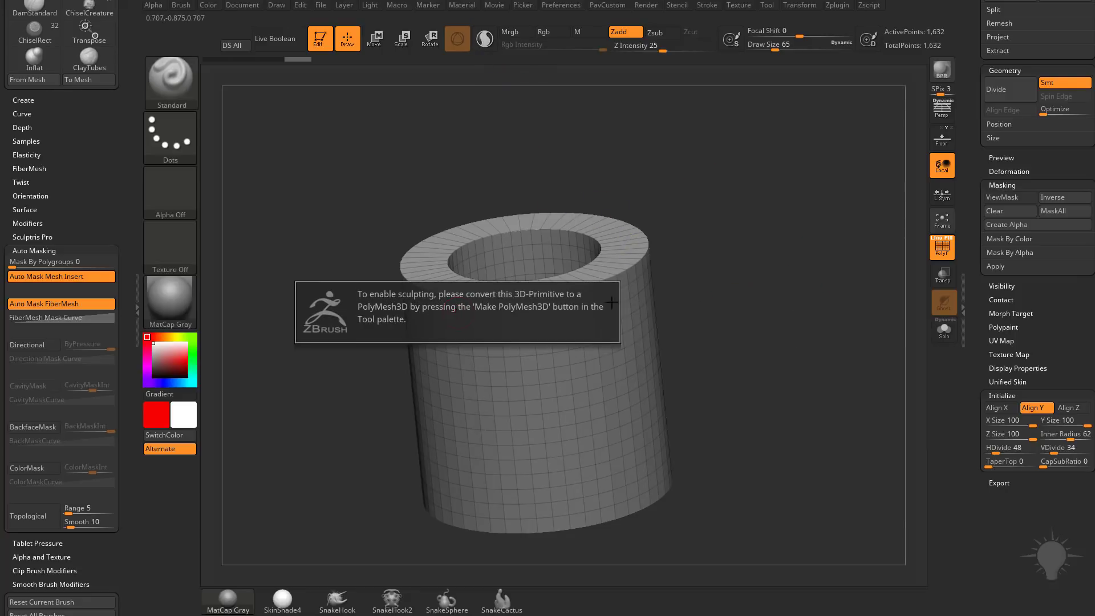
left_click(484, 41)
left_click(504, 320)
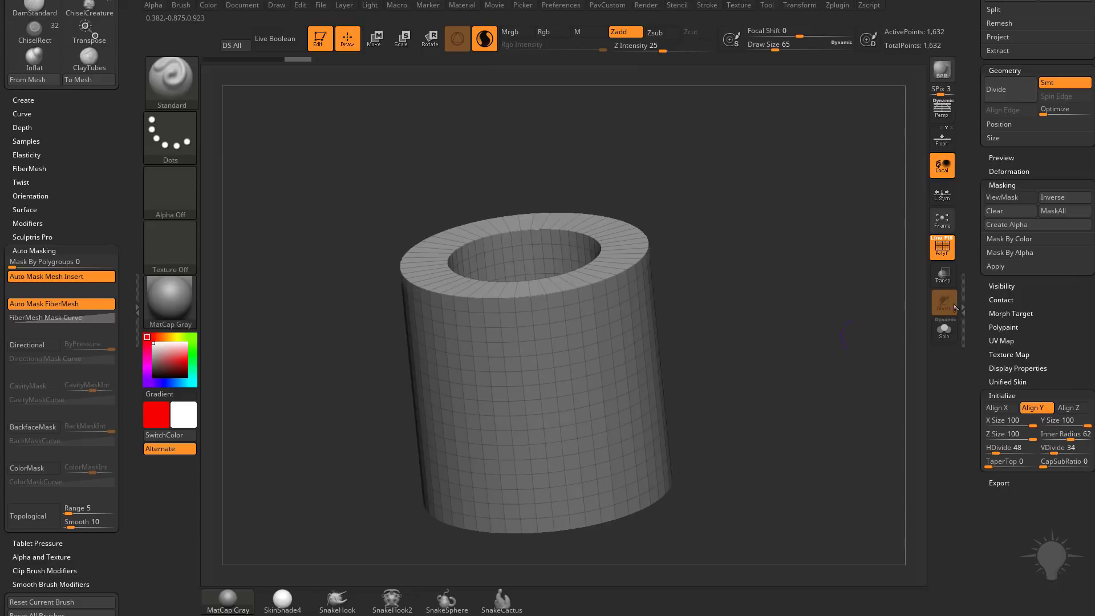
Convert the hollow cylinder to a PolyMesh3D, make a test sculpting stroke on it and undo the stroke
left_click_drag(973, 248, 967, 472)
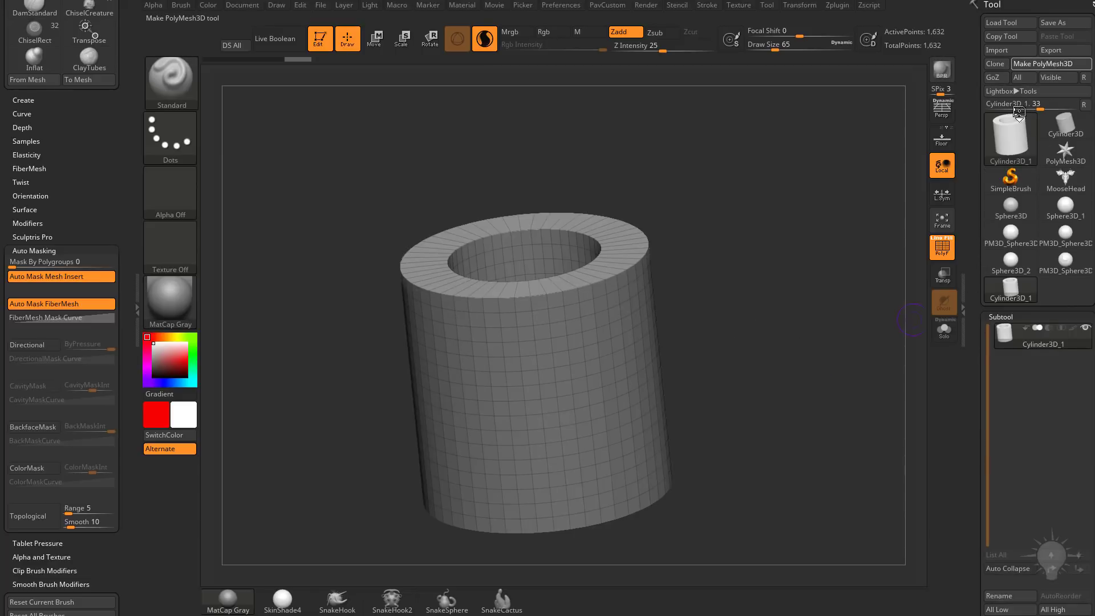
mouse_move(516, 291)
left_mouse_down()
mouse_move(568, 342)
mouse_move(476, 399)
left_mouse_up()
key("ctrl+z")
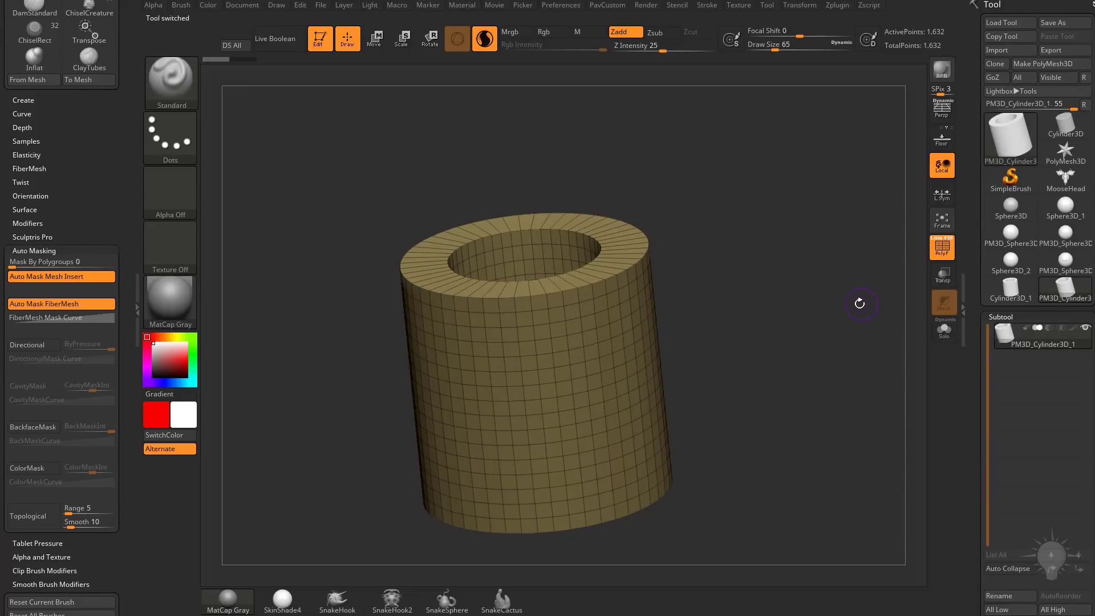
Draw an S-shaped tube extending outward from the cylinder's upper side with the CurveTube brush
key("b")
key("c")
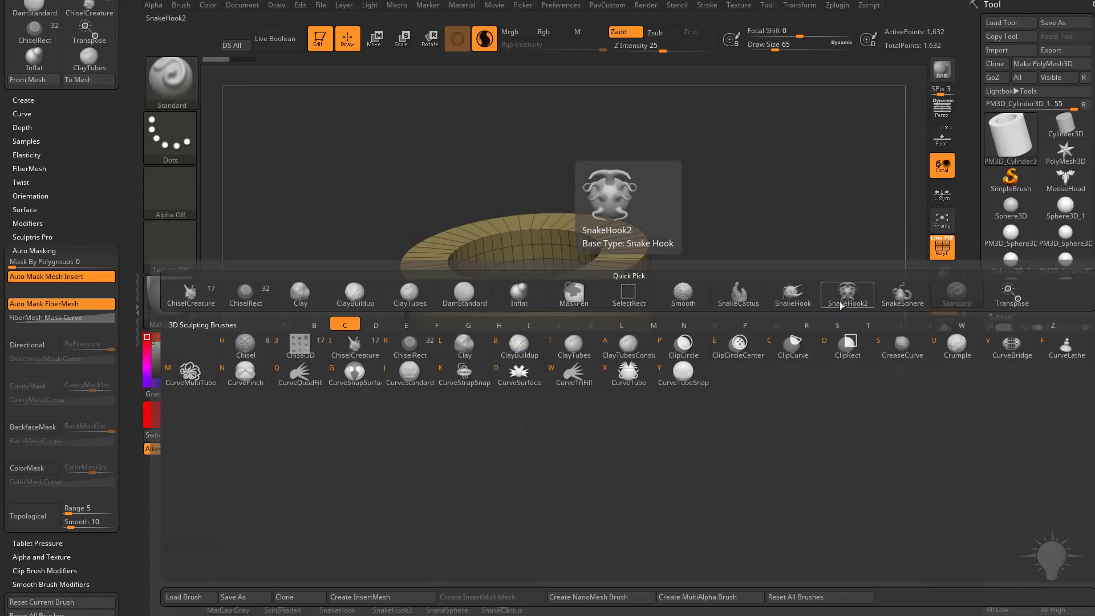
key("x")
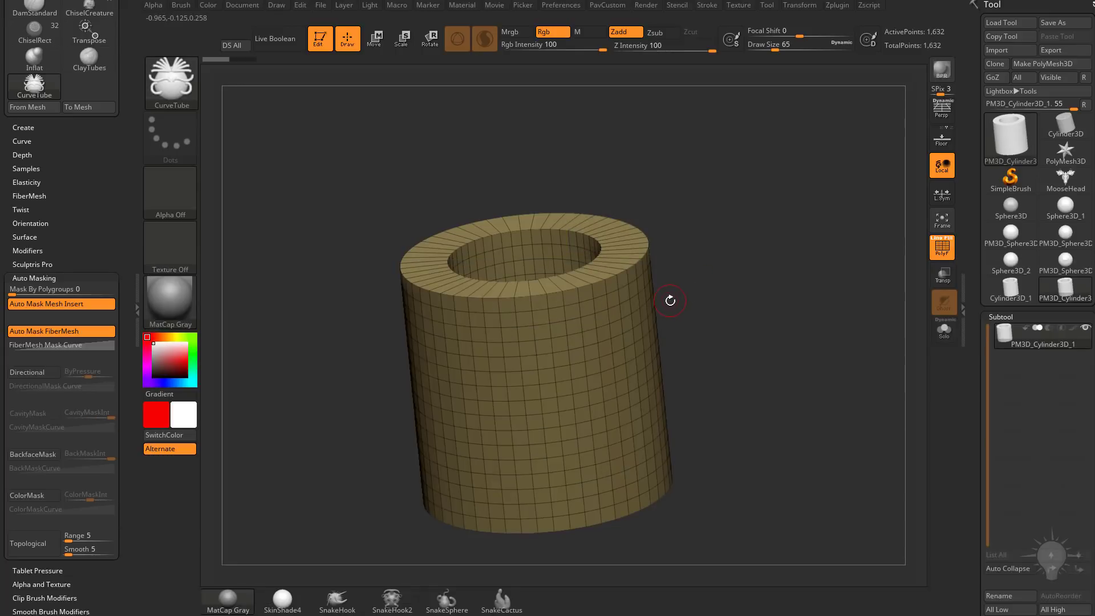
left_click_drag(616, 316, 756, 215)
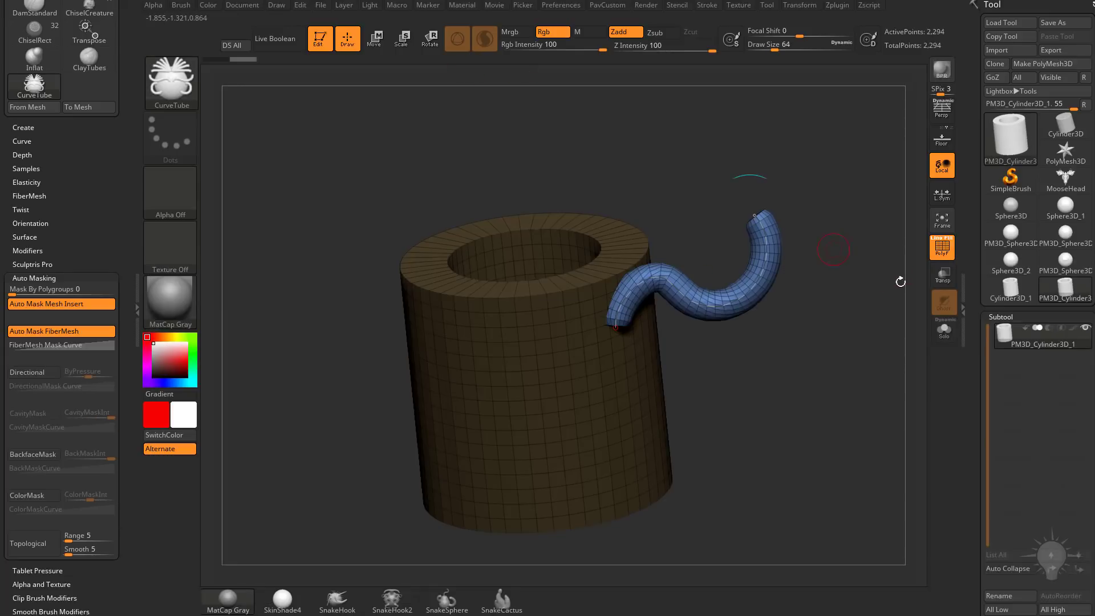
Draw a second curved tube from the cylinder's lower side and reshape its curve into a gentle upward sweep
left_click_drag(693, 391, 639, 375, "alt")
left_click_drag(759, 308, 762, 307)
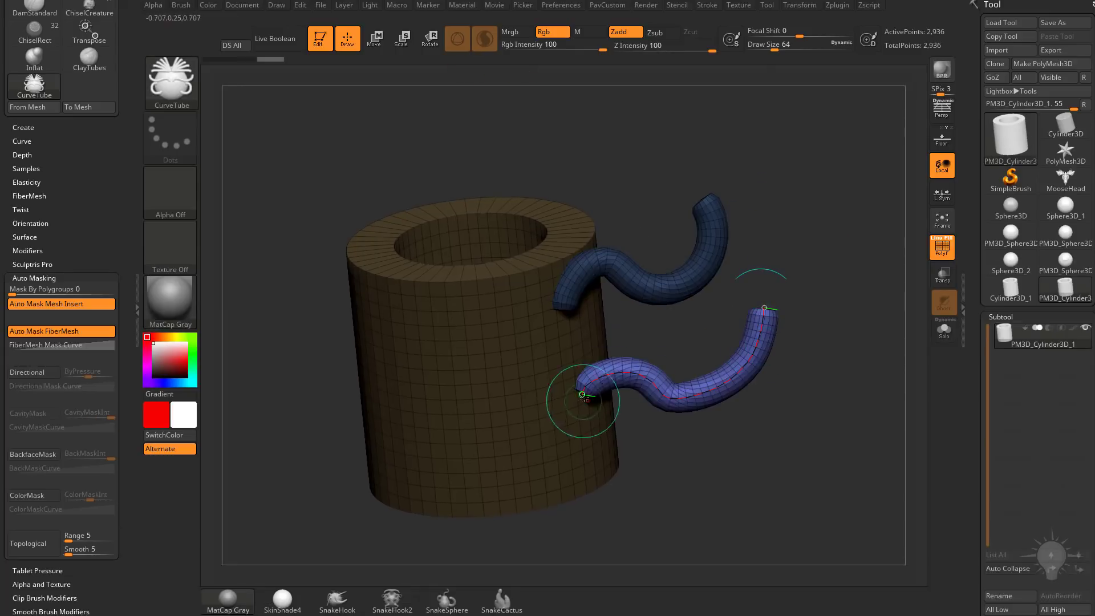
left_click_drag(583, 396, 450, 375)
mouse_move(673, 368)
left_mouse_down()
mouse_move(669, 328)
mouse_move(643, 359)
mouse_move(758, 330)
left_mouse_up()
left_click_drag(761, 220, 763, 261)
left_click_drag(831, 331, 760, 468)
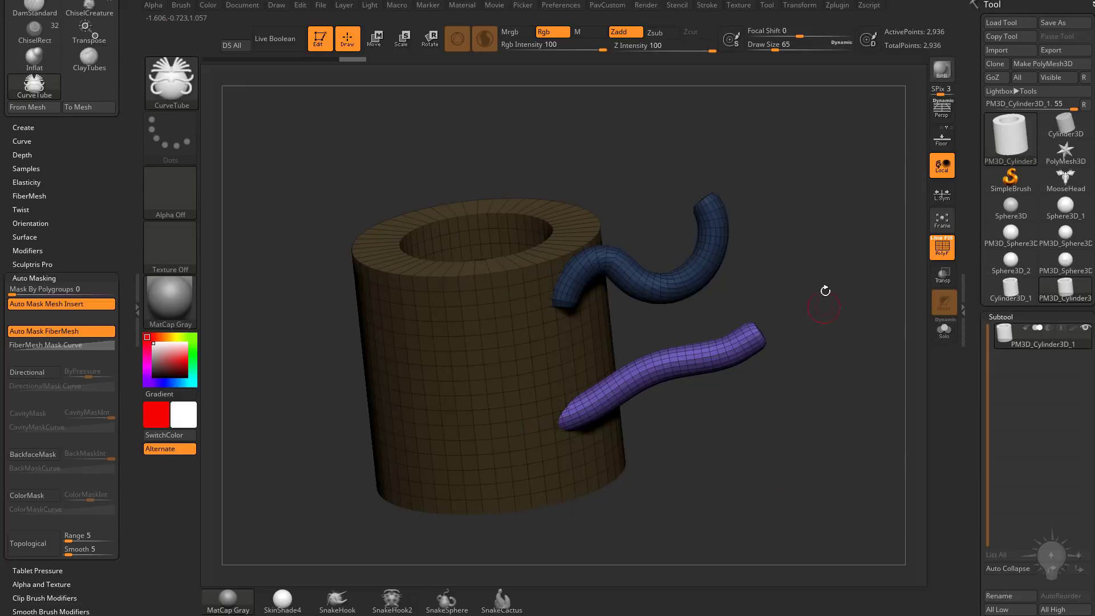
Clear the mask and sculpt along both tubes and the adjacent cylinder surface using the Standard brush with Sculptris Pro
mouse_move(815, 236)
left_mouse_down("ctrl")
mouse_move(861, 320)
mouse_move(863, 372)
mouse_move(841, 344)
mouse_move(855, 361)
mouse_move(845, 369)
mouse_move(838, 345)
left_mouse_up("ctrl")
key("b")
key("s")
key("t")
left_click_drag(618, 359, 799, 305)
mouse_move(699, 197)
left_mouse_down()
mouse_move(605, 165)
mouse_move(516, 251)
mouse_move(531, 228)
mouse_move(557, 268)
left_mouse_up()
mouse_move(562, 379)
left_mouse_down()
mouse_move(531, 391)
mouse_move(639, 368)
left_mouse_up()
left_click_drag(754, 404, 725, 388)
Smooth both tubes and the cylinder around their joints in Sculptris Pro, and set the draw size to 177
key("s")
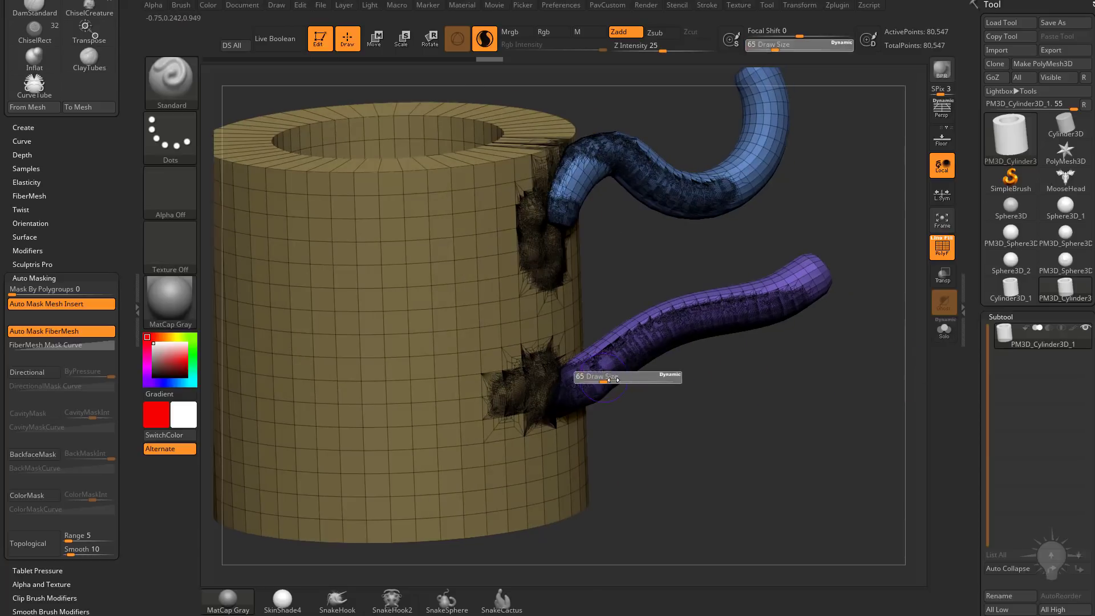
mouse_move(604, 379)
left_mouse_down()
mouse_move(684, 411)
mouse_move(520, 387)
mouse_move(556, 391)
left_mouse_up()
key("s")
mouse_move(564, 391)
left_mouse_down("shift")
mouse_move(548, 374)
mouse_move(574, 413)
left_mouse_up("shift")
left_click_drag(716, 402, 694, 385)
mouse_move(593, 371)
left_mouse_down("shift")
mouse_move(542, 393)
mouse_move(586, 400)
mouse_move(690, 365)
mouse_move(715, 342)
left_mouse_up("shift")
key("s")
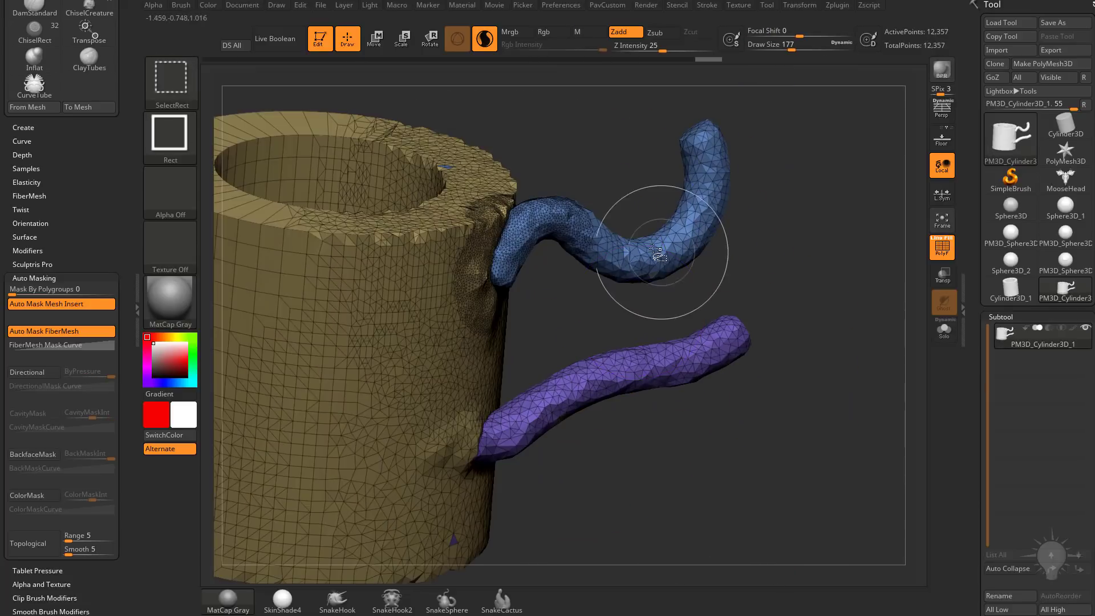
Isolate the upper and lower tube polygroups in turn, restore full visibility and examine the separate meshes
left_click(654, 251, "ctrl+shift")
left_click_drag(822, 229, 798, 285)
left_click(841, 276, "ctrl+shift")
left_click(724, 338, "ctrl+shift")
left_click(851, 318, "ctrl+shift")
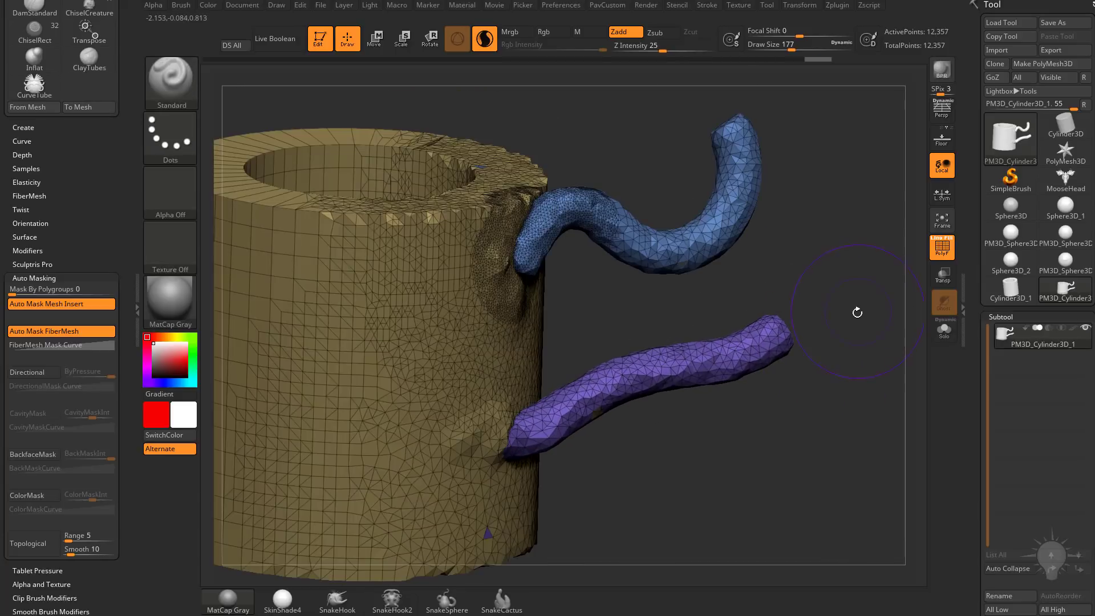
mouse_move(844, 294)
left_mouse_down()
mouse_move(741, 303)
mouse_move(580, 416)
left_mouse_up()
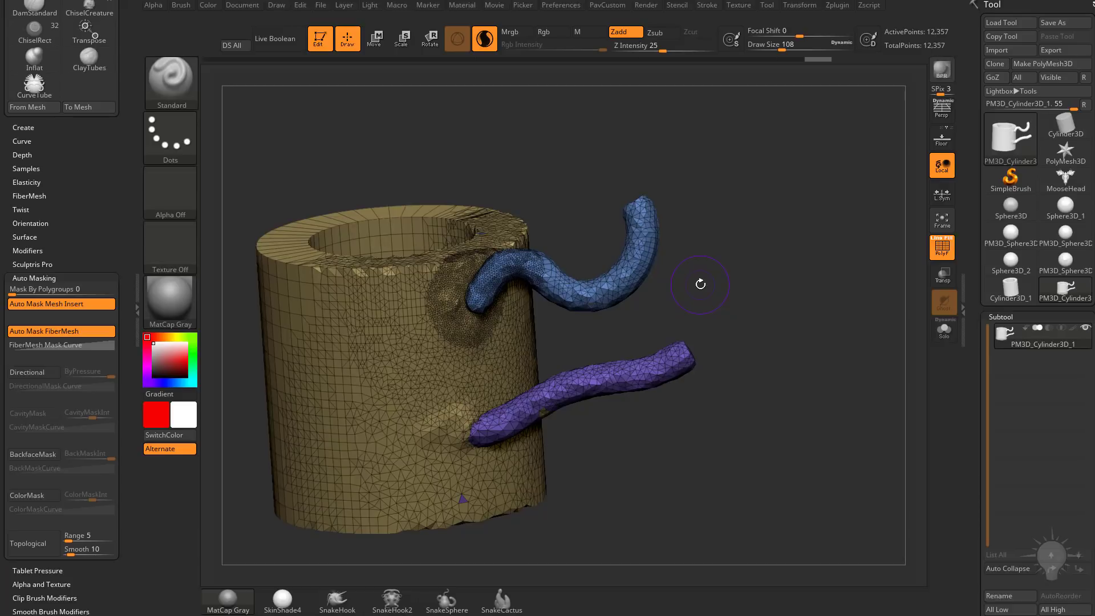
Load ChopsMcGeePolypaint.ZTL from the OldMan folder in streaming and draw the model on the canvas
left_click(1006, 23)
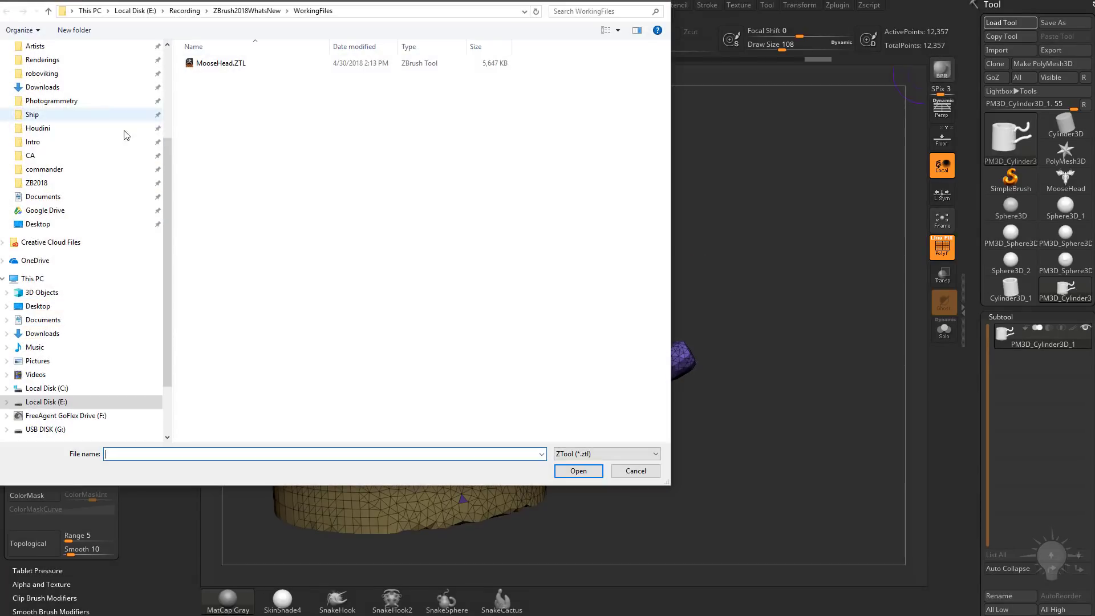
left_click(41, 96)
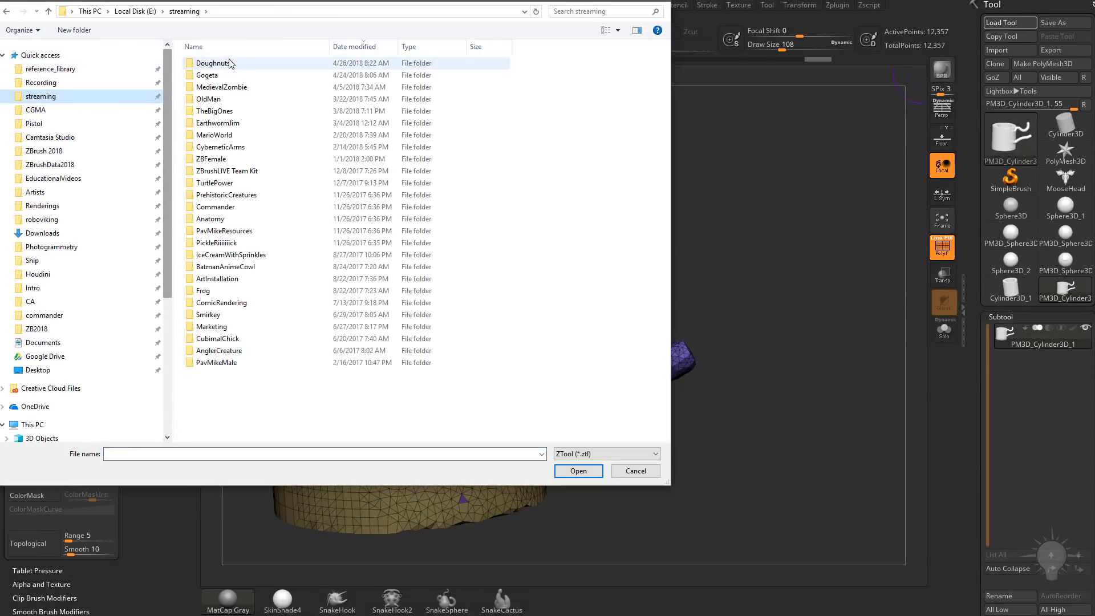
double_click(234, 99)
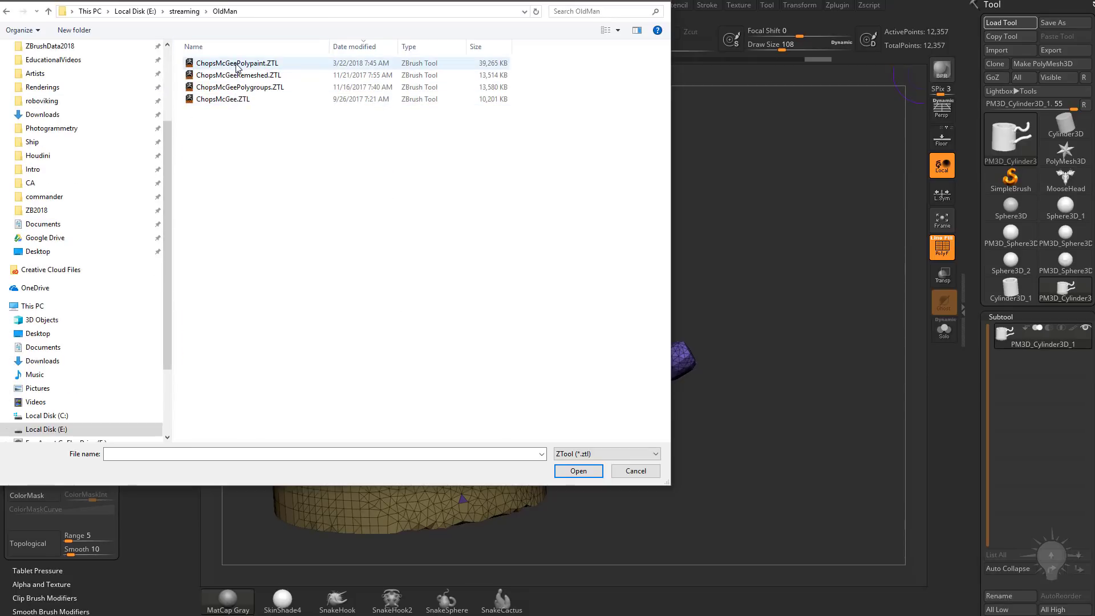
double_click(295, 64)
left_click_drag(668, 320, 883, 334)
Isolate the model's head and bust subtool with Solo mode and frame it in view
left_click(987, 349)
left_click(1007, 363)
left_click(948, 334)
key("f")
Create a new texture map for the head from a UV overlap check and inspect it on the model
left_click_drag(978, 386, 998, 68)
left_click(998, 312)
left_click_drag(979, 416, 1003, 334)
left_click(1003, 341)
left_click_drag(980, 377, 996, 342)
left_click(988, 400)
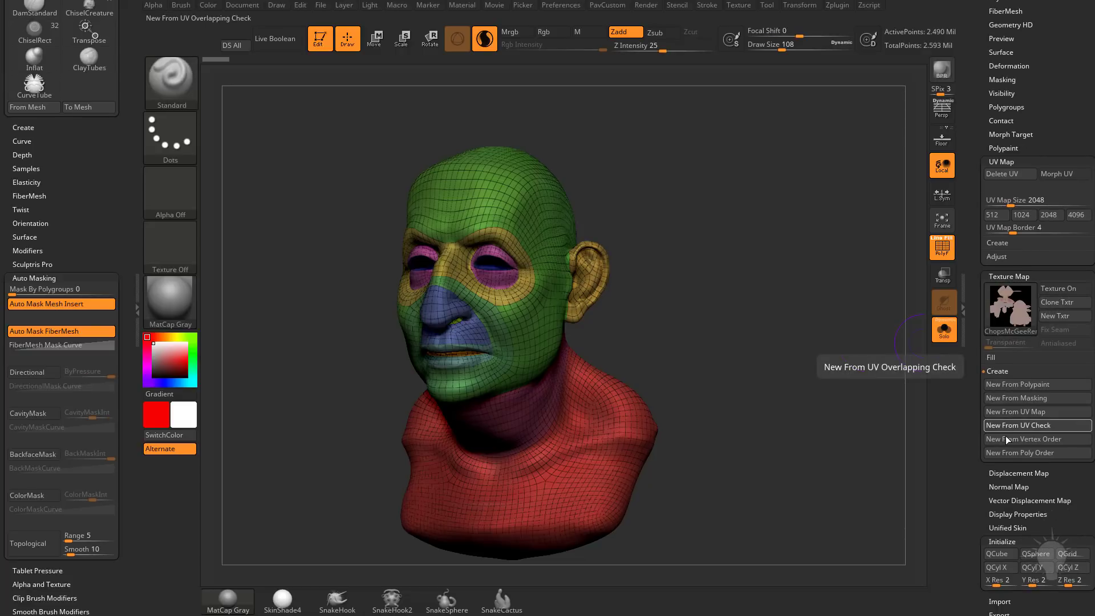
left_click(1001, 435)
mouse_move(1012, 317)
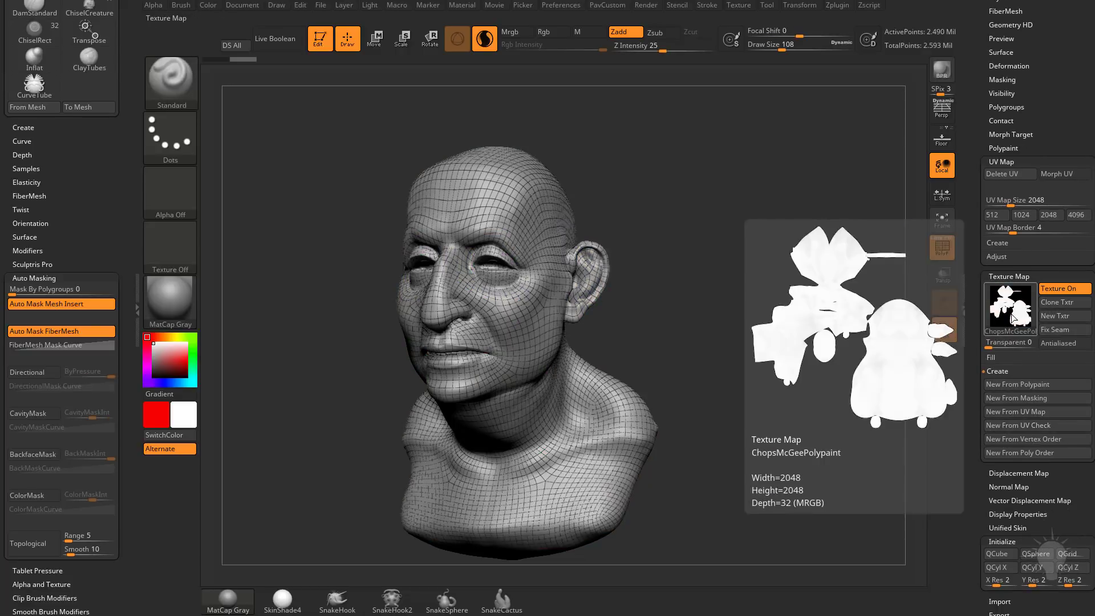
right_click_drag(810, 200, 789, 312, "ctrl")
scroll(1003, 278, "up", 1)
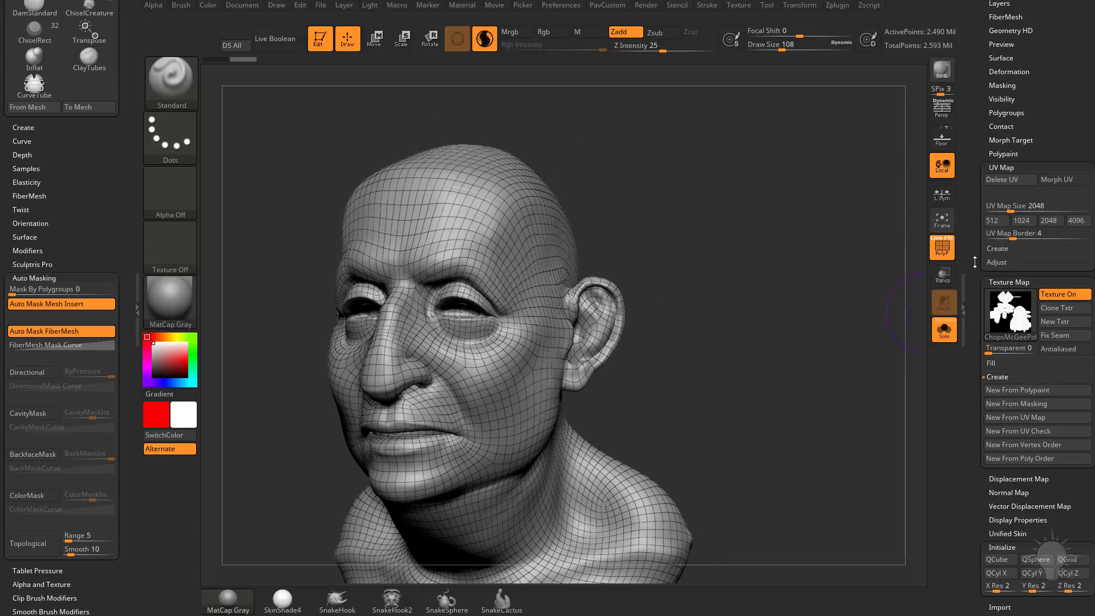
Delete the head's lower subdivision levels and set the draw size to 49
left_click_drag(975, 260, 974, 408)
left_click_drag(977, 361, 978, 442)
left_click(1019, 264)
key("s")
left_click_drag(828, 316, 820, 316)
scroll(991, 212, "down", 10)
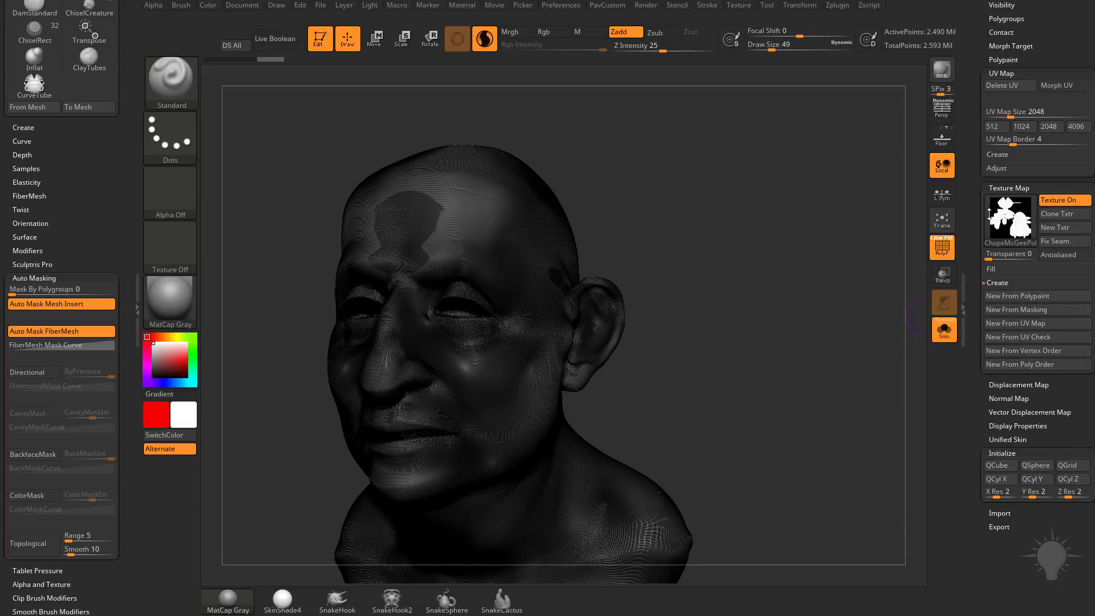
Hide the wireframe and smooth the upper side of the head with Sculptris Pro at draw size 94
scroll(990, 211, "up", 1)
scroll(980, 93, "up", 5)
key("shift+f")
left_click_drag(849, 274, 802, 282)
key("shift")
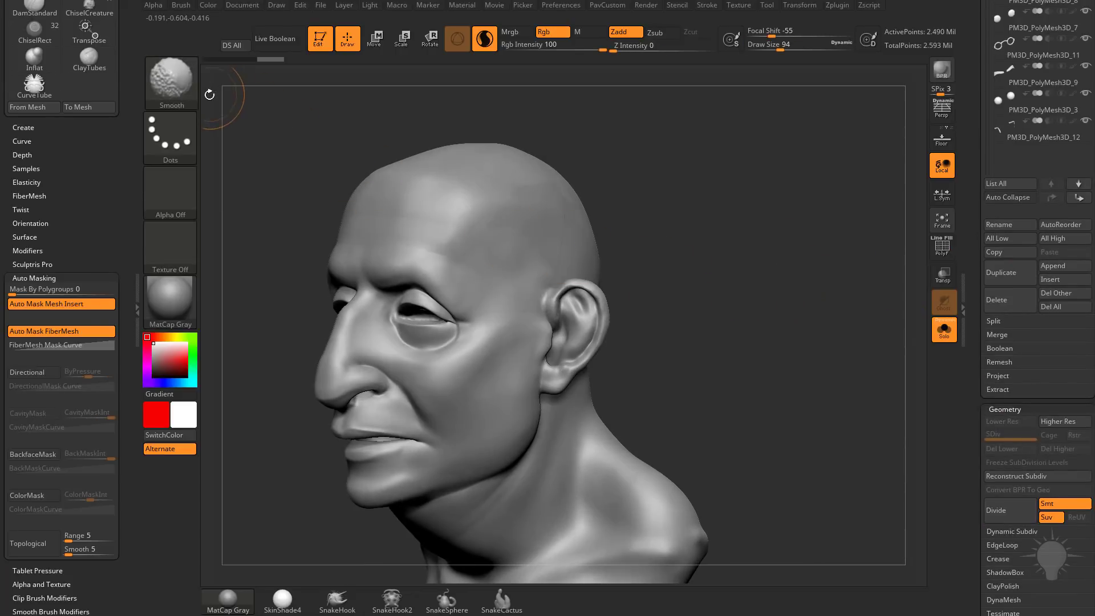
left_click_drag(557, 136, 597, 249)
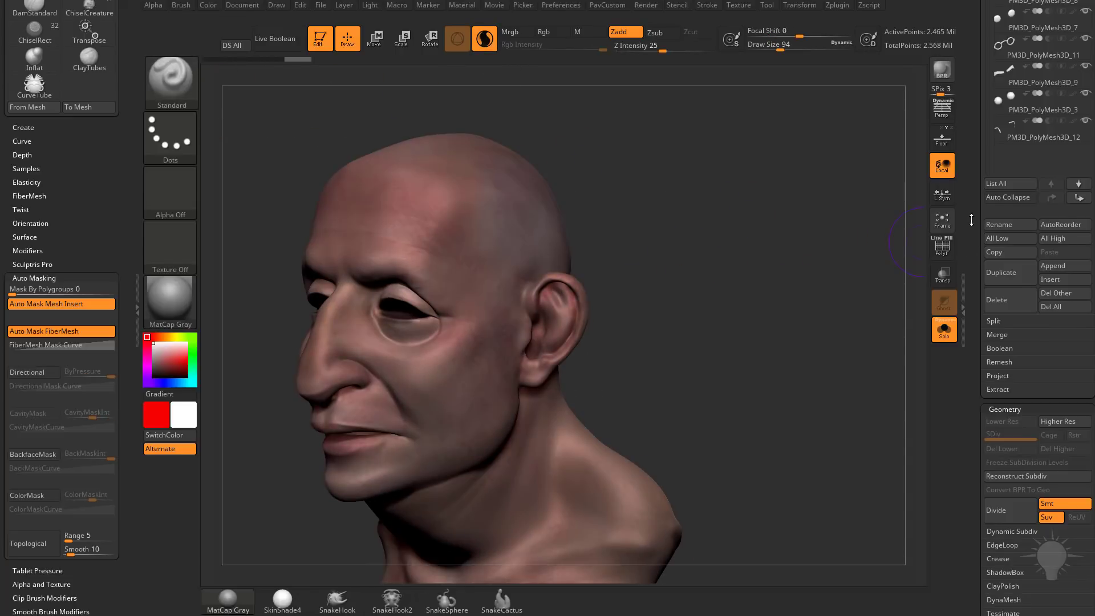
Turn off the polypaint display on the ChopsMcGeePolypaint head subtool
scroll(1011, 292, "up", 5)
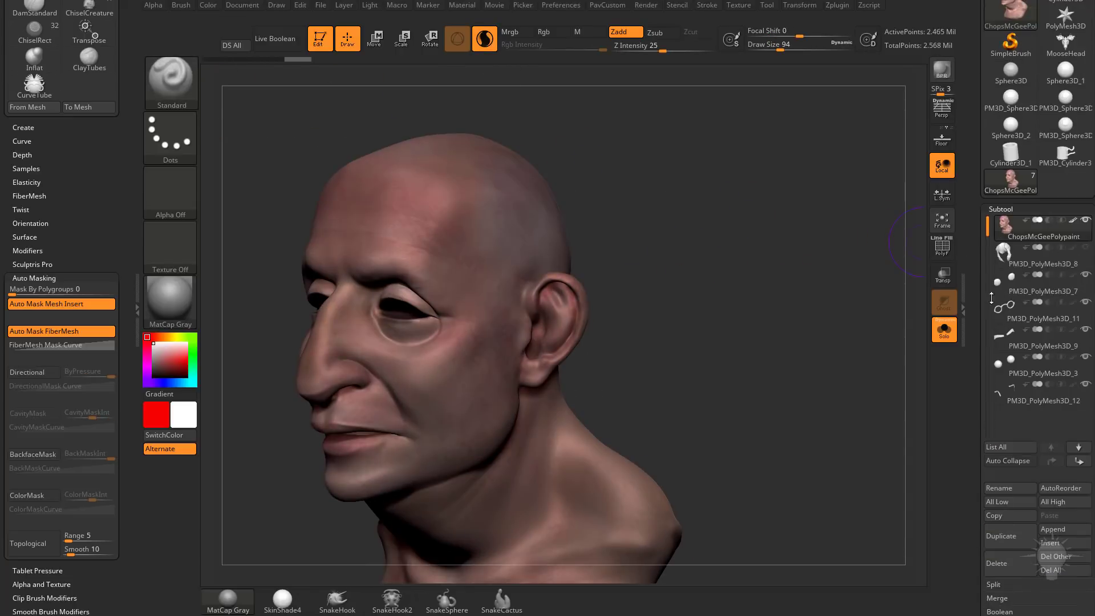
left_click(1072, 222)
left_click_drag(741, 228, 698, 245)
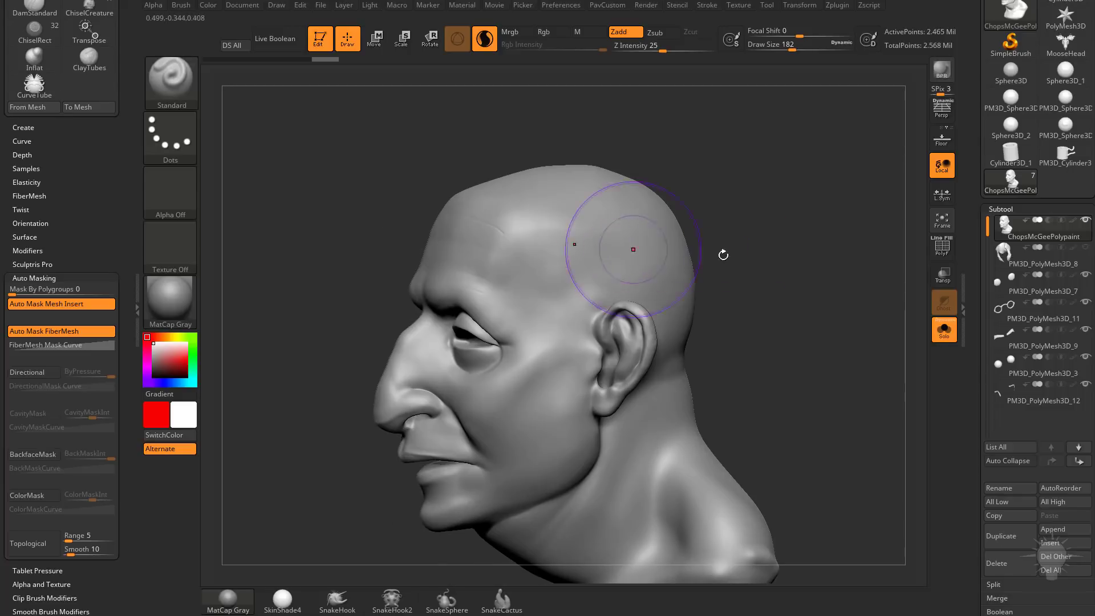
Show the wireframe and smooth the side of the head with the brush at draw size 145
left_click(933, 251)
mouse_move(569, 225)
left_mouse_down("shift")
mouse_move(508, 264)
mouse_move(553, 359)
mouse_move(596, 274)
left_mouse_up("shift")
key("s")
left_click_drag(581, 322, 576, 323)
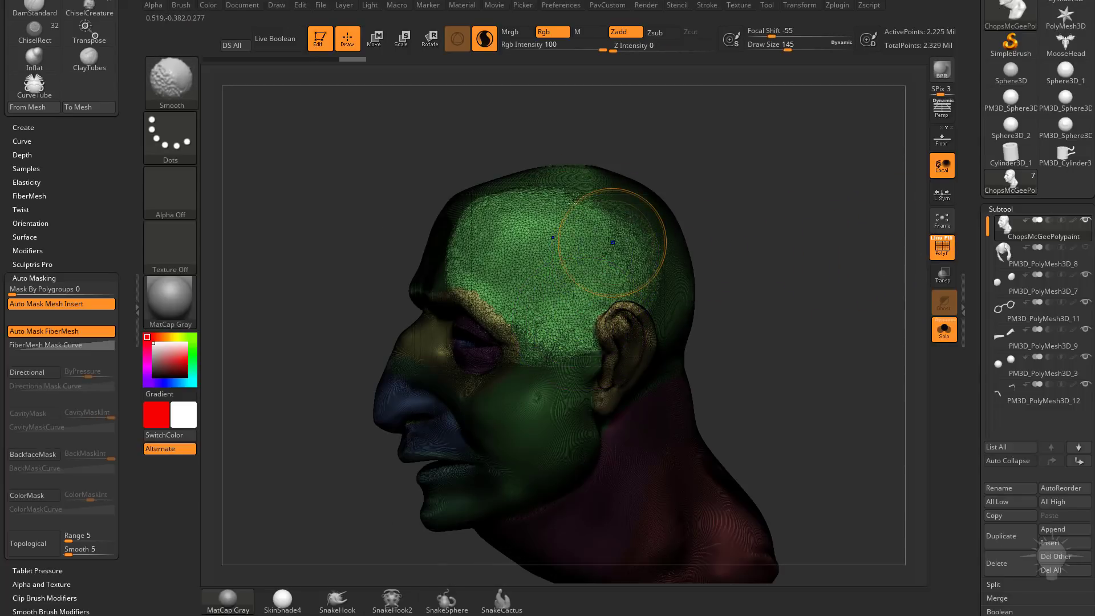
mouse_move(609, 246)
left_mouse_down("shift")
mouse_move(517, 277)
mouse_move(481, 337)
mouse_move(514, 393)
mouse_move(621, 380)
mouse_move(628, 343)
mouse_move(604, 399)
left_mouse_up("shift")
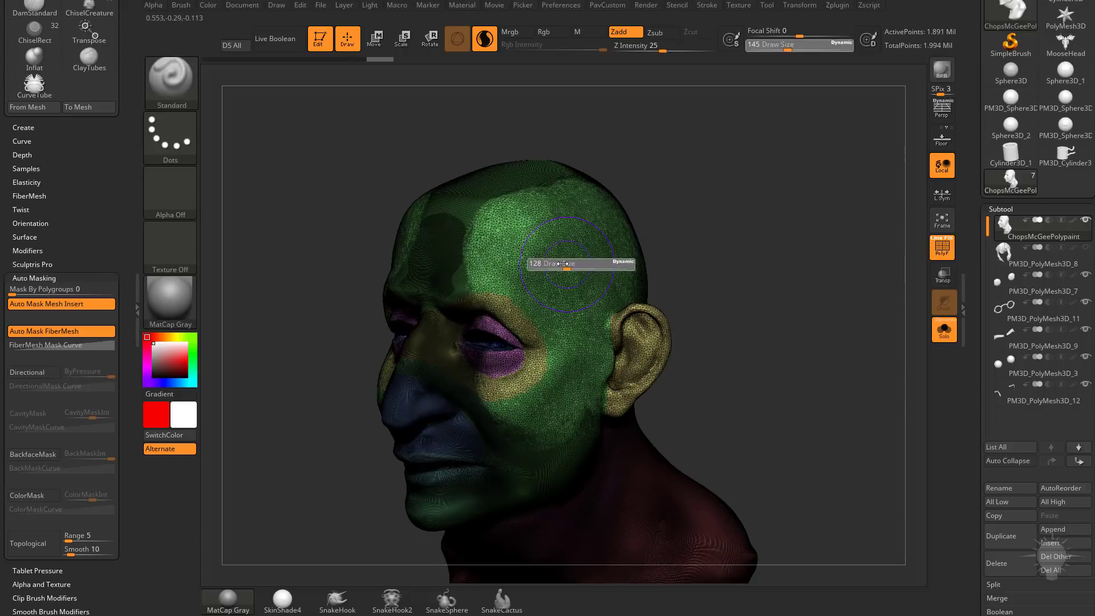
Sculpt a round raised area on the temple and choose the Clay brush
mouse_move(565, 285)
left_mouse_down()
mouse_move(568, 235)
mouse_move(582, 280)
mouse_move(575, 260)
left_mouse_up()
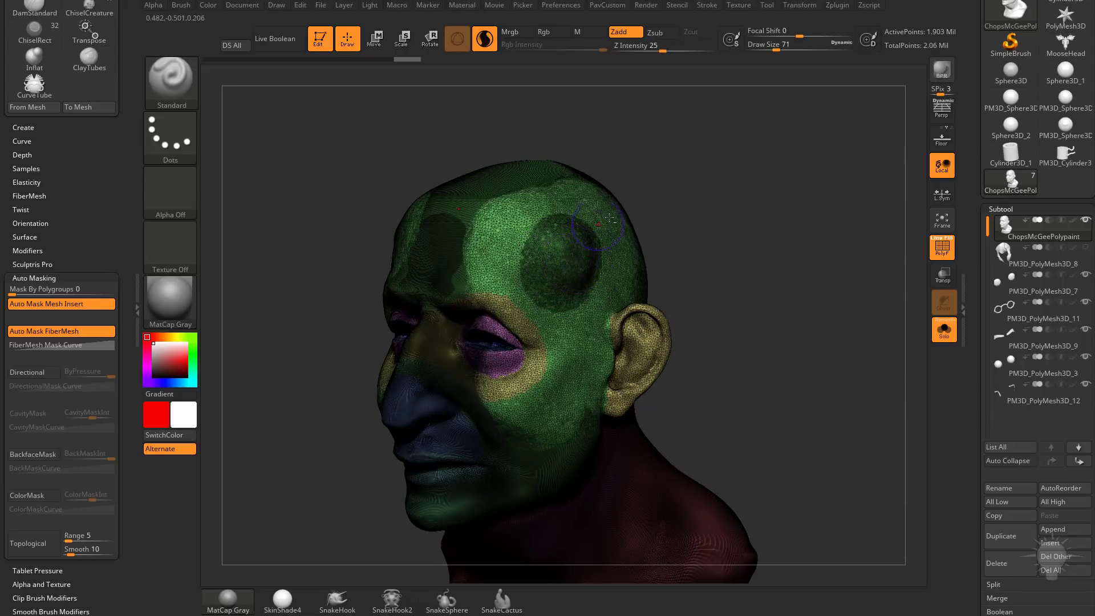
key("b")
key("c")
key("l")
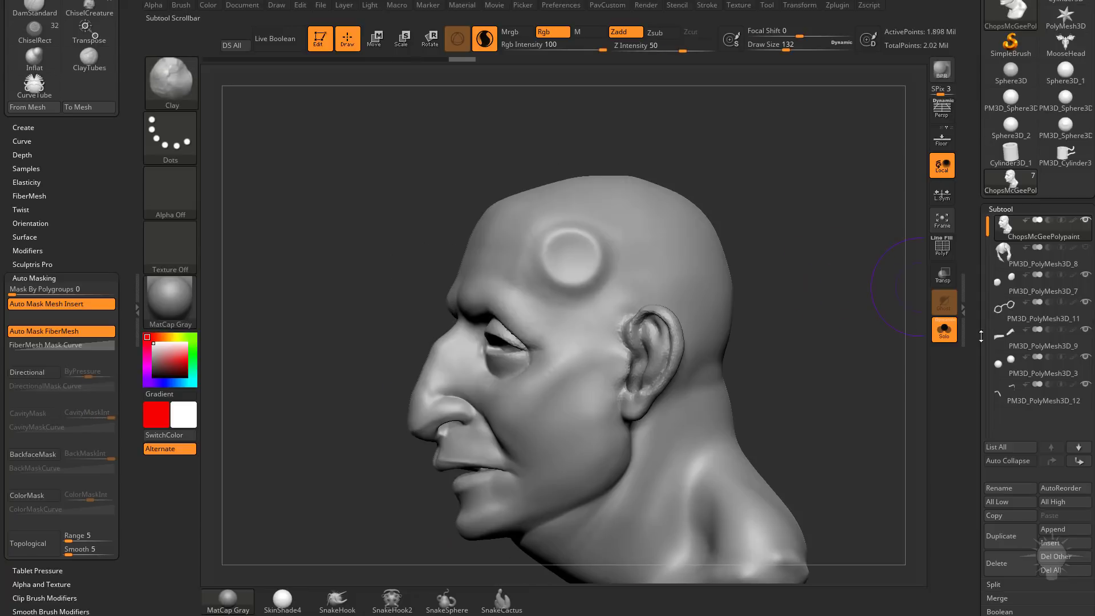
Examine the head's UV Map and Texture Map options, and view the sculpted temple from several angles
scroll(988, 217, "down", 10)
scroll(988, 217, "down", 10)
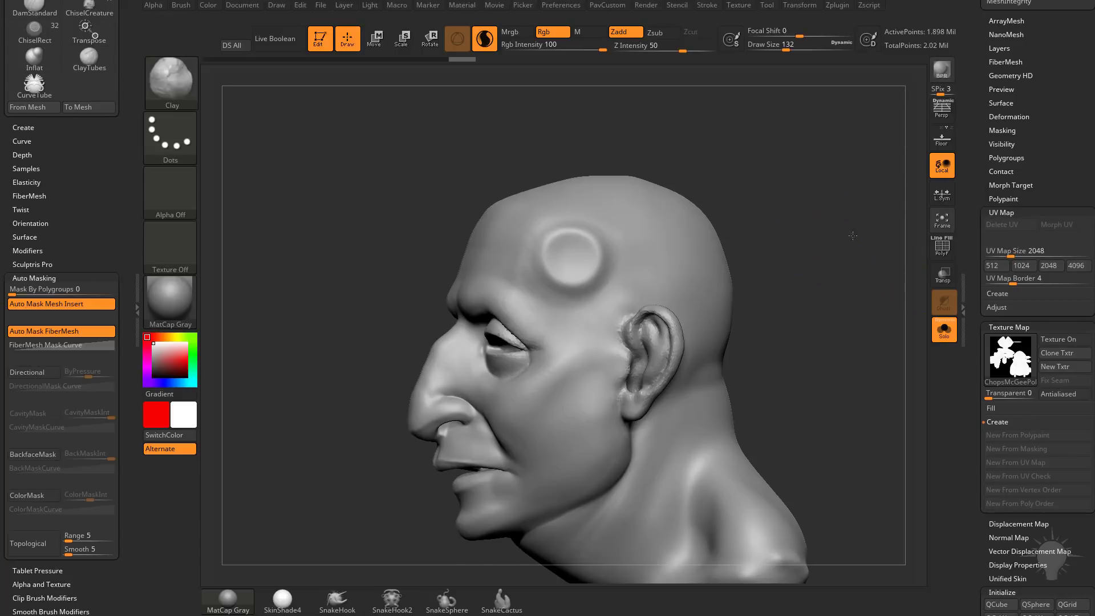
left_click_drag(855, 236, 847, 228)
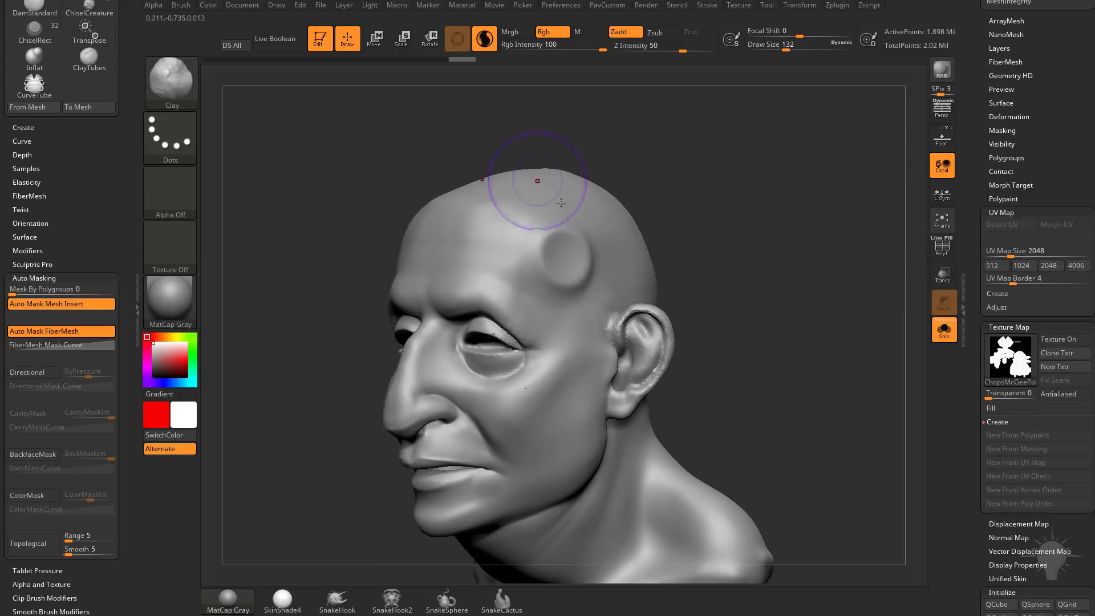
mouse_move(678, 191)
left_mouse_down()
mouse_move(704, 186)
mouse_move(536, 242)
left_mouse_up()
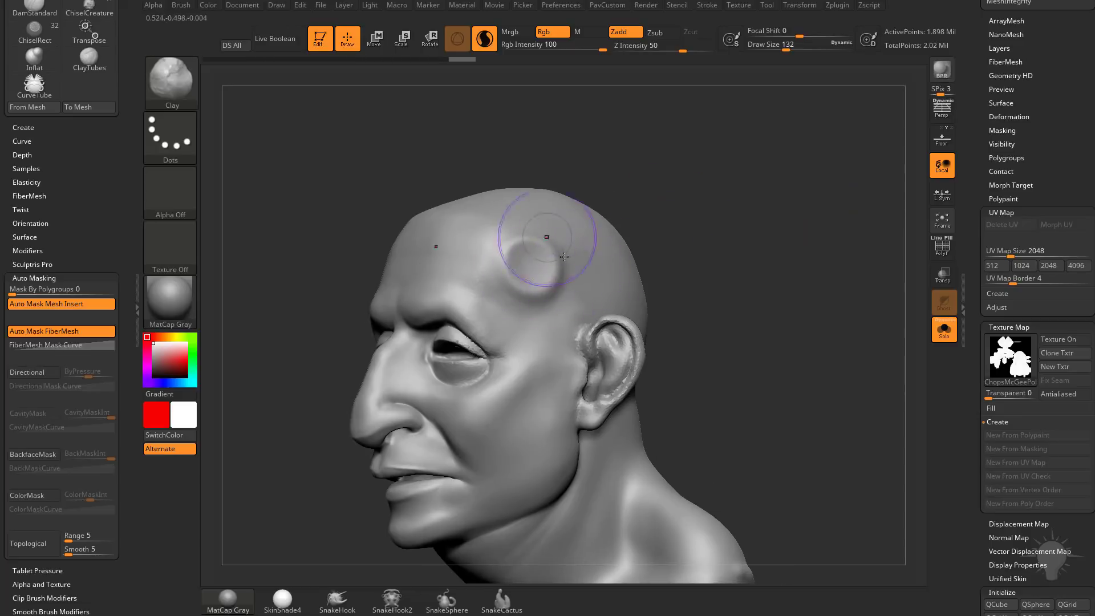
left_click_drag(702, 215, 693, 245)
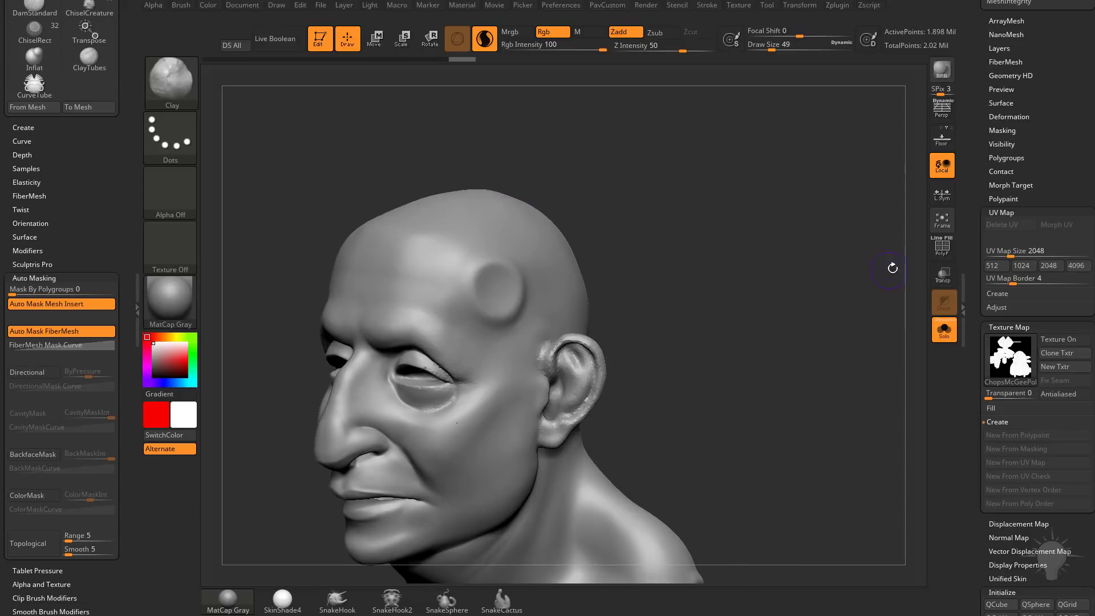
Display the wireframe with polygroups and examine the tessellated mesh around the temple, eye and ear
key("shift+f")
left_click_drag(794, 243, 788, 297, "alt")
left_click_drag(745, 220, 754, 272, "alt")
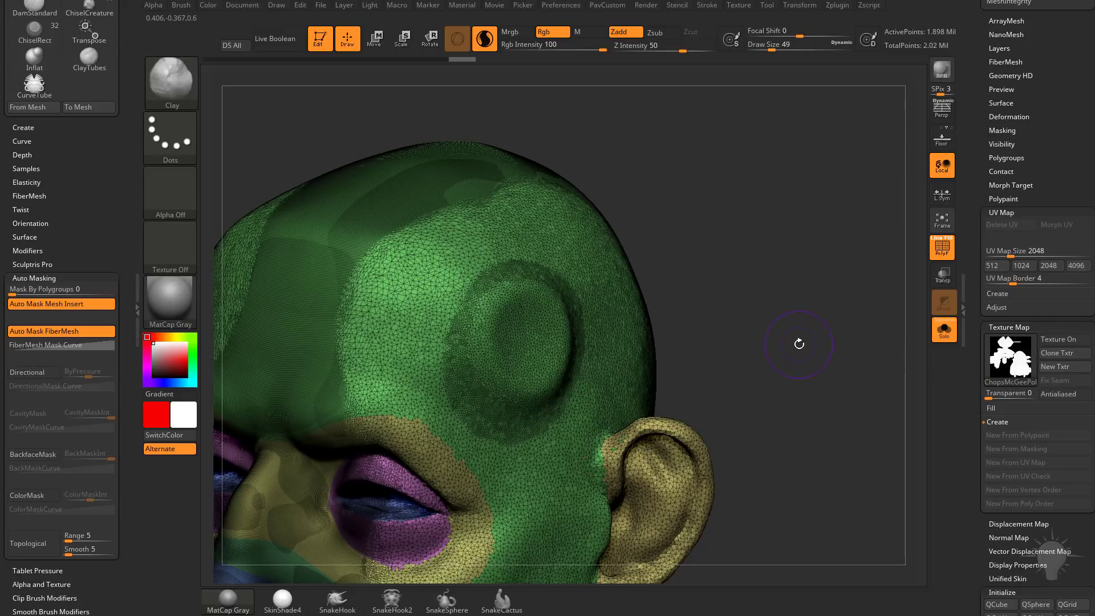
left_click_drag(762, 228, 747, 206)
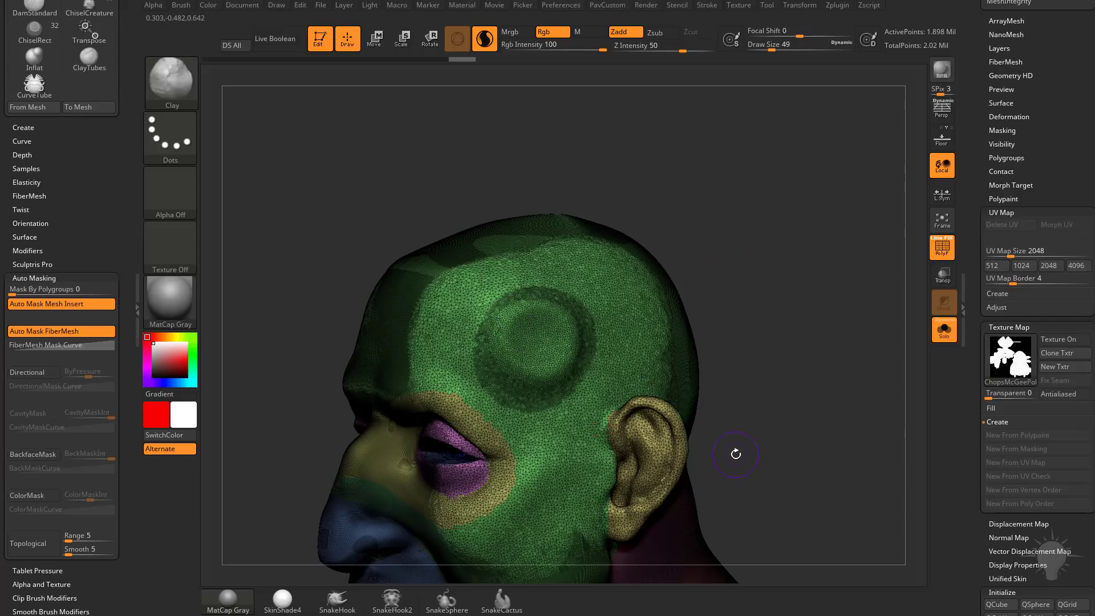
left_click_drag(779, 399, 468, 375)
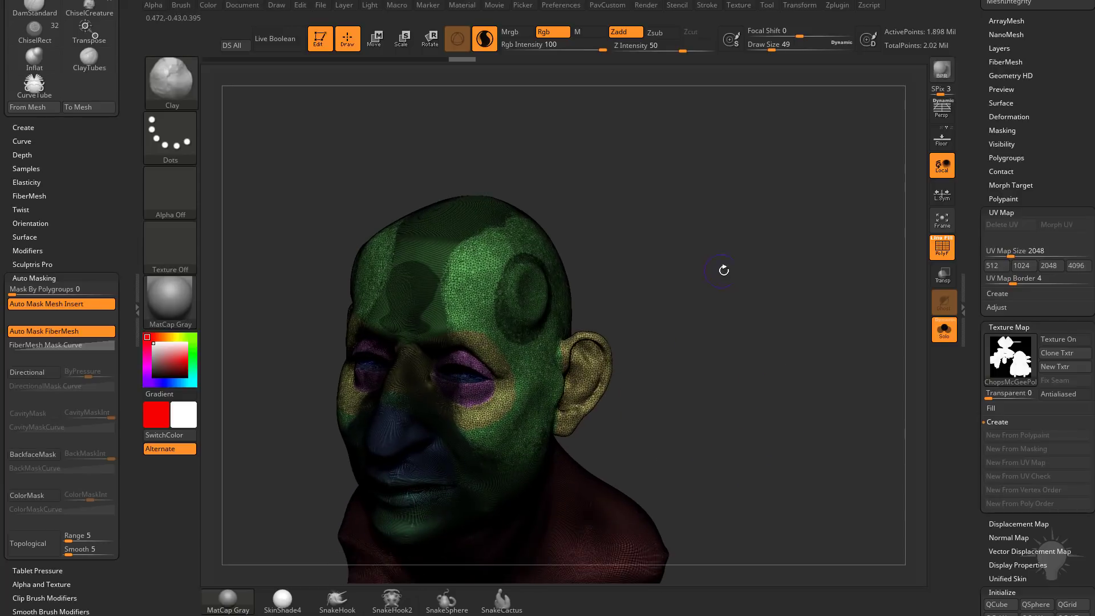
left_click_drag(721, 267, 625, 340)
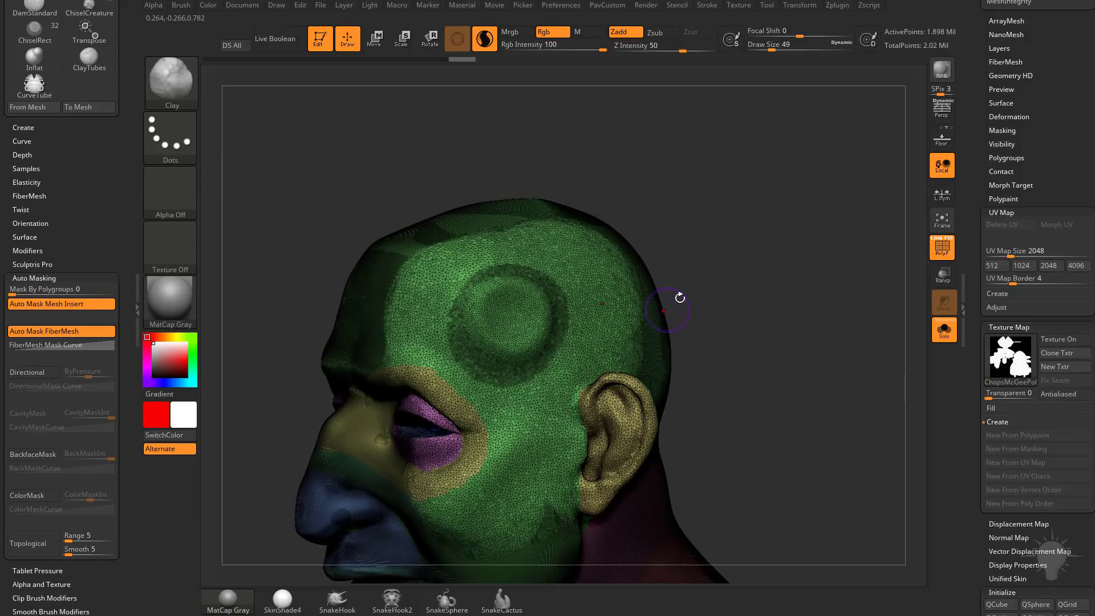
left_click_drag(780, 192, 591, 280)
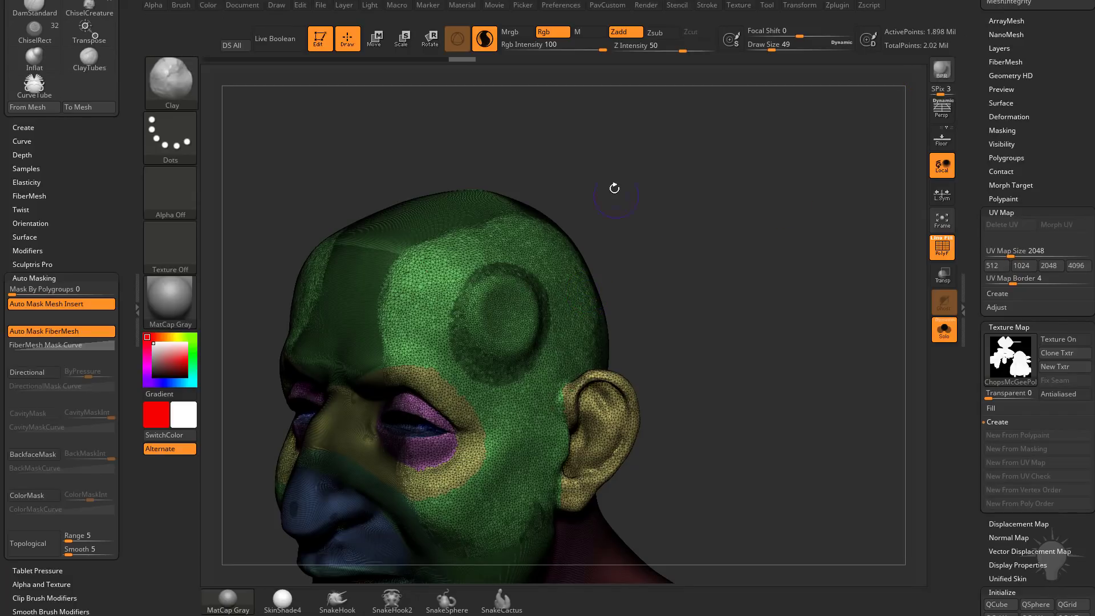
left_click_drag(612, 201, 694, 255)
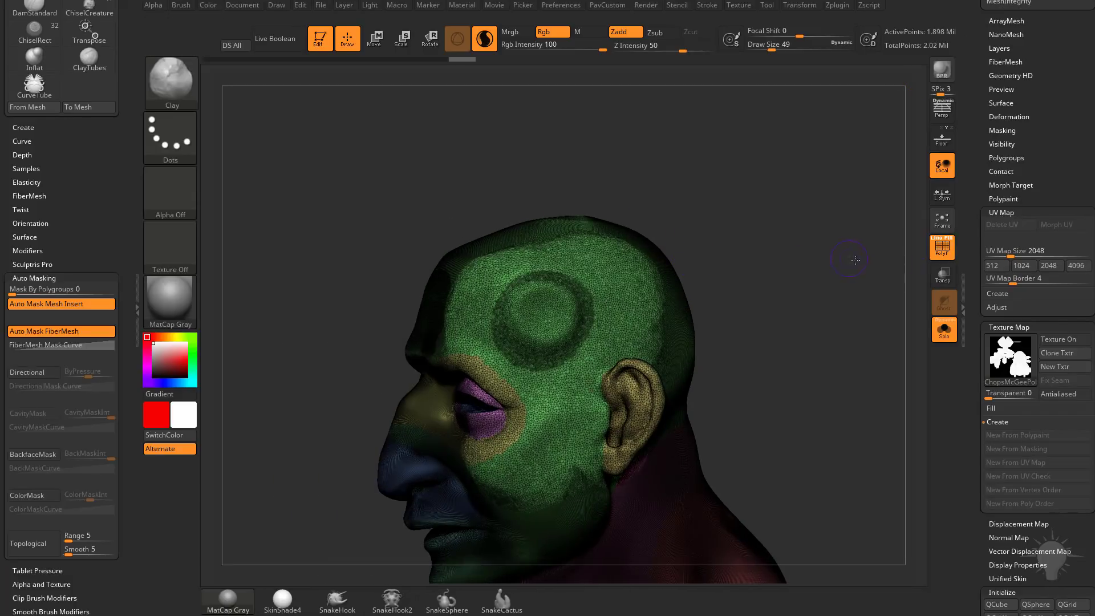
Step the undo history back to the head with its subdivision levels and duplicate the head subtool
left_click_drag(863, 260, 627, 71)
left_click_drag(461, 62, 243, 59)
left_click_drag(980, 143, 978, 373)
left_click_drag(977, 247, 972, 371)
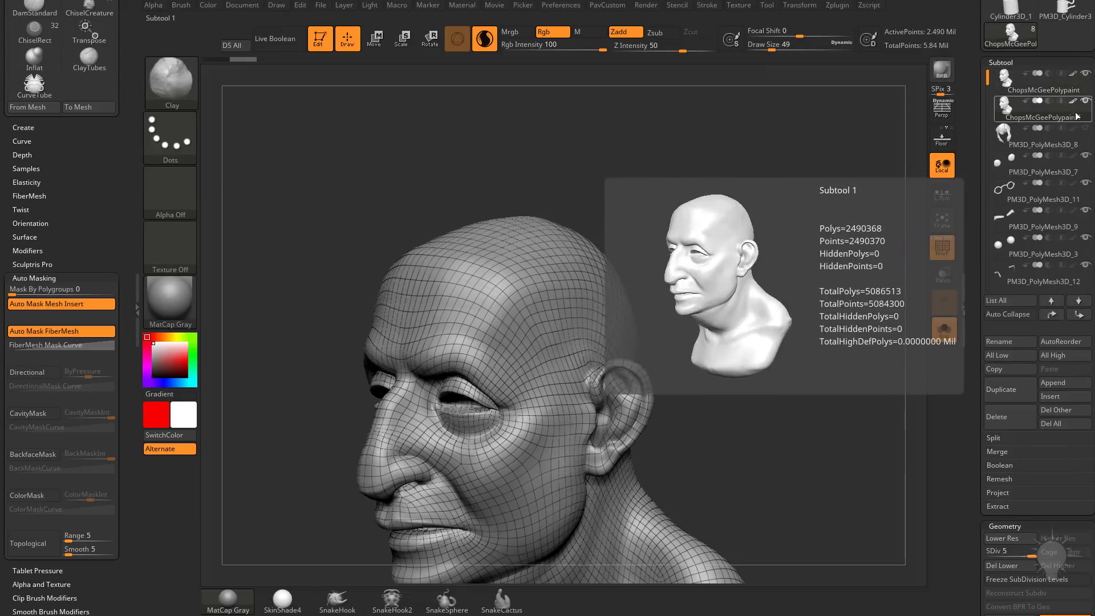
Select the duplicated head, hide the wireframe and sculpt a thin line across the forehead with Clay at draw size 35
key("shift")
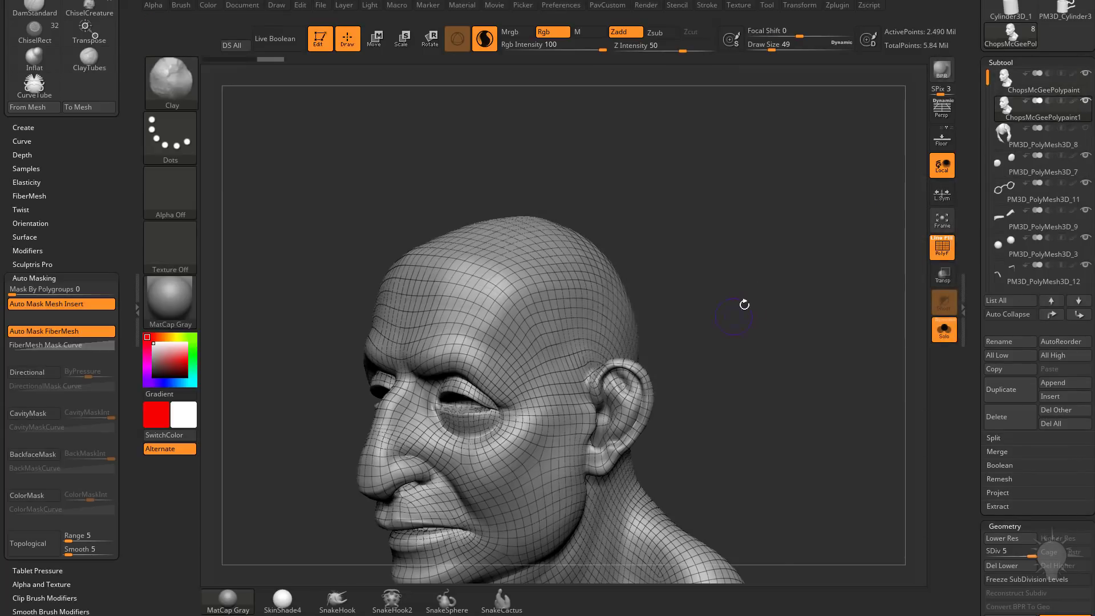
left_click_drag(753, 285, 907, 265, "alt")
left_click(950, 256)
mouse_move(827, 315)
left_mouse_down("alt")
mouse_move(861, 282)
mouse_move(841, 284)
left_mouse_up("alt")
key("s")
left_click(839, 286)
left_click(1035, 94)
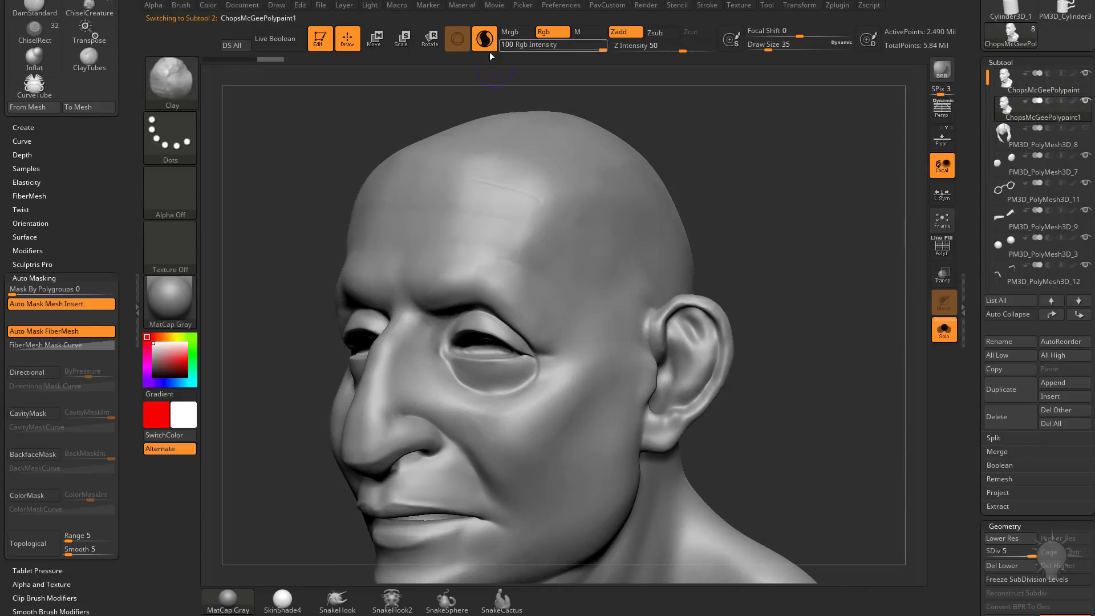
Sculpt the bag under the eye on the duplicate with the Clay brush at draw size 18
mouse_move(801, 230)
left_mouse_down()
mouse_move(816, 250)
mouse_move(770, 274)
left_mouse_up()
key("s")
left_click_drag(484, 412, 475, 412)
left_click_drag(417, 443, 472, 455)
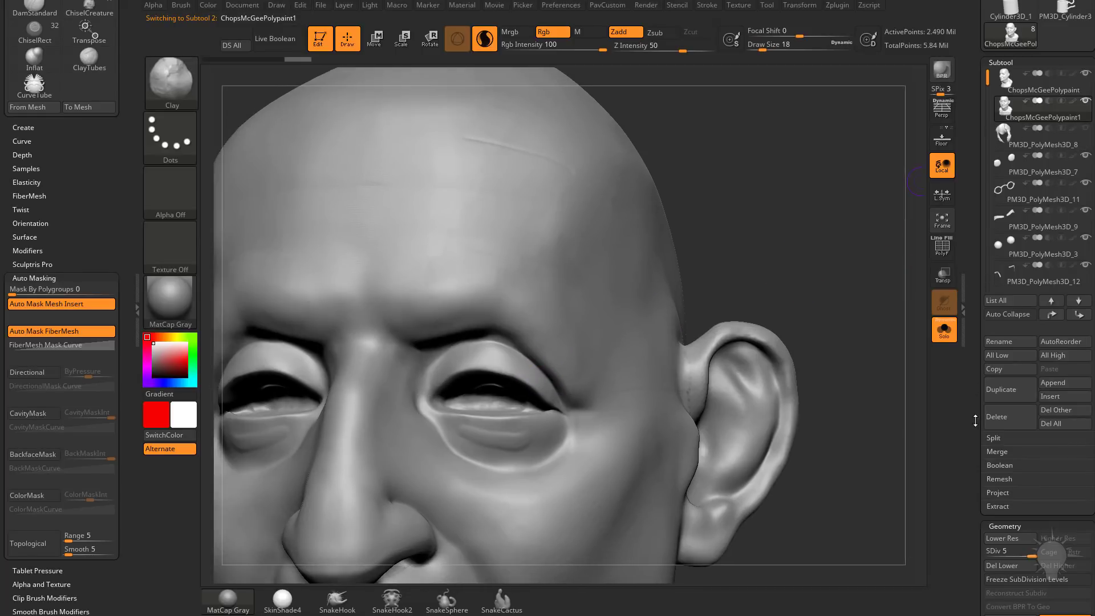
Delete the duplicate subtool ChopsMcGeePolypaint1, skipping further delete warnings, and select ChopsMcGeePolypaint
left_click(998, 417)
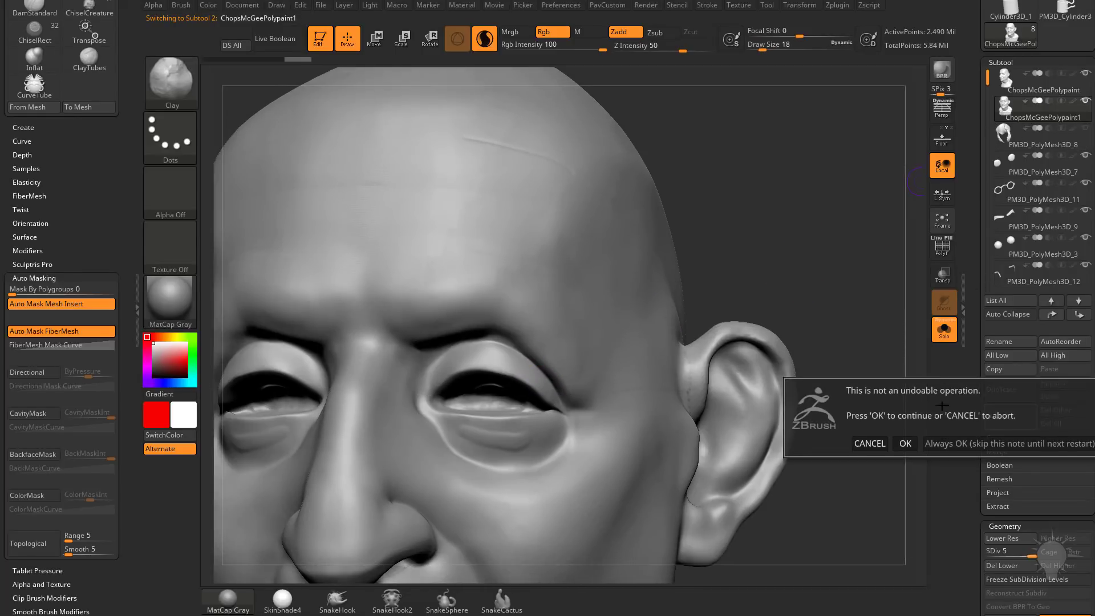
left_click(947, 443)
left_click(1043, 87)
left_click_drag(863, 233, 809, 235, "alt")
Set the original head to subdivision level 3 and delete its higher subdivision levels
left_click_drag(978, 457, 978, 228)
left_click_drag(1028, 328, 956, 325)
left_click_drag(876, 269, 895, 279)
key("d")
key("d")
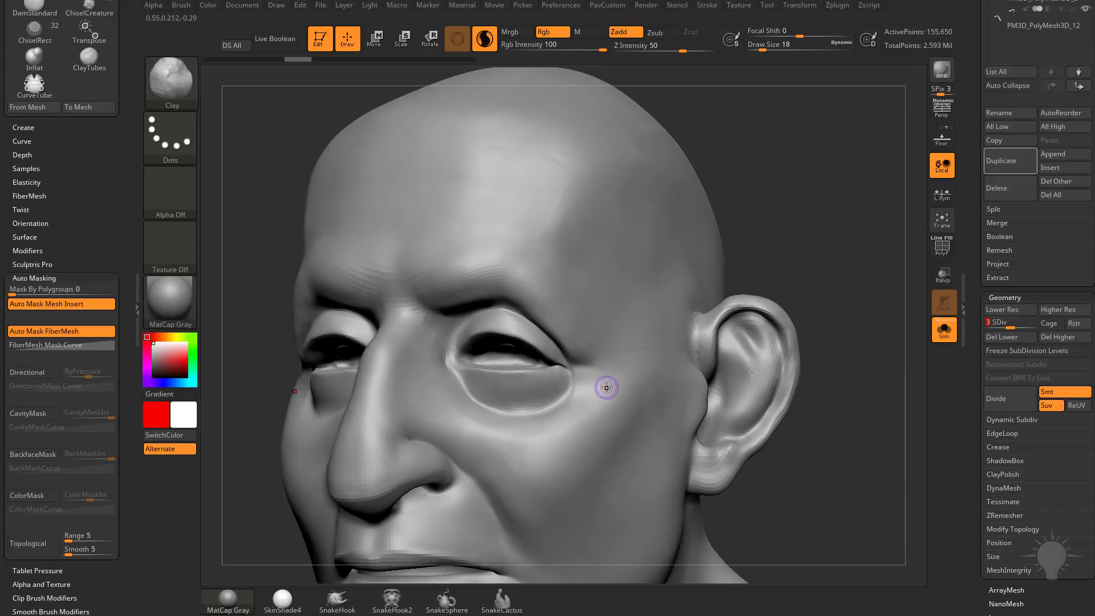
left_click(1057, 339)
Create a new texture map from a UV check on the reduced head, preview it and turn the texture off
left_click_drag(987, 602, 987, 225)
left_click_drag(987, 525, 987, 136)
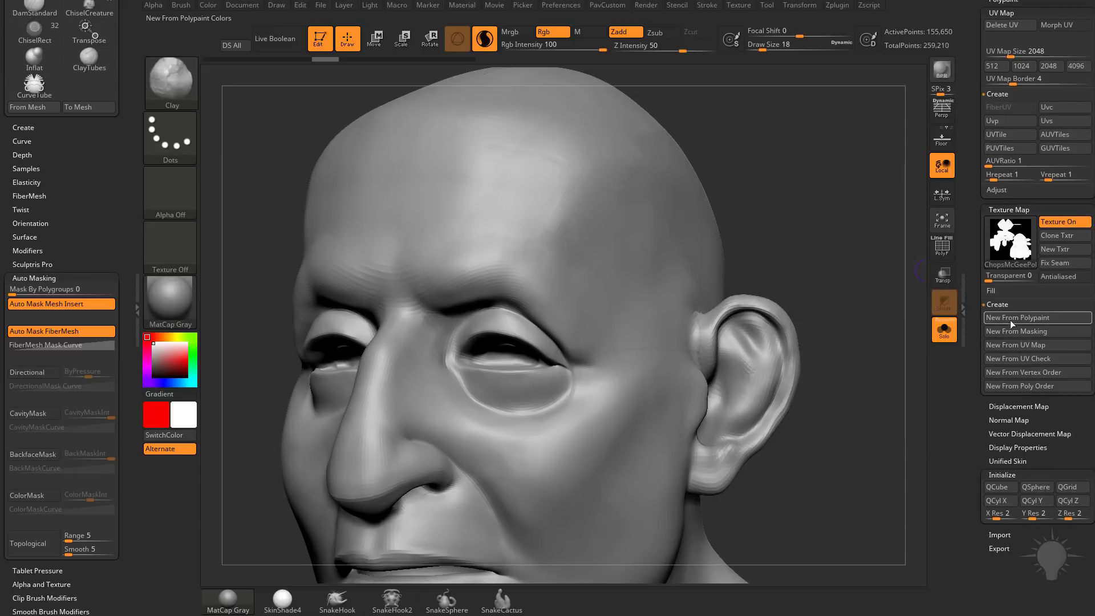
left_click(1018, 365)
mouse_move(1013, 237)
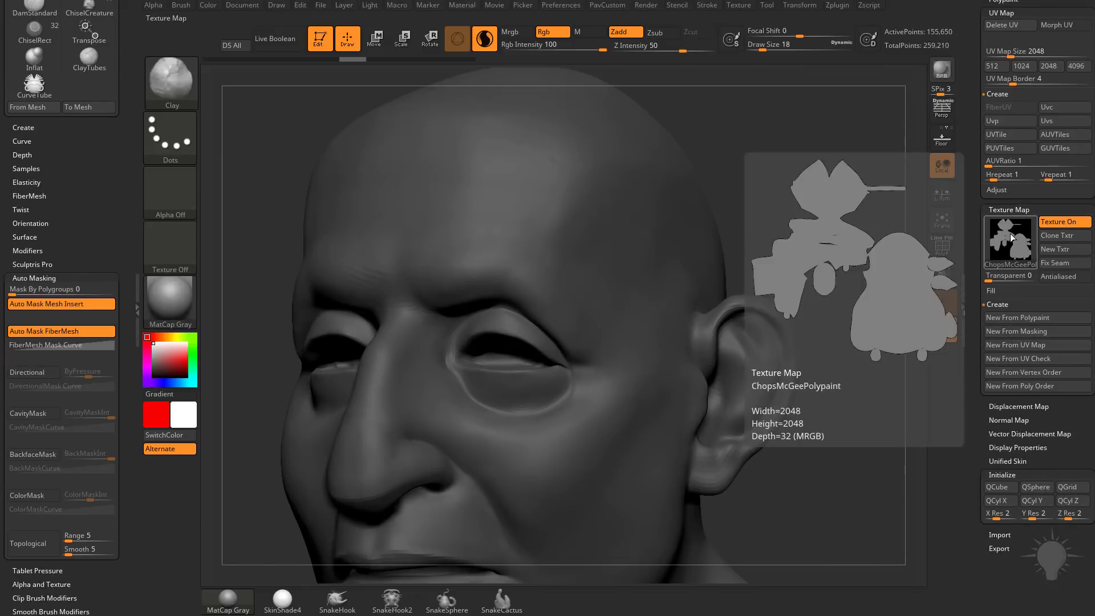
left_click(1064, 222)
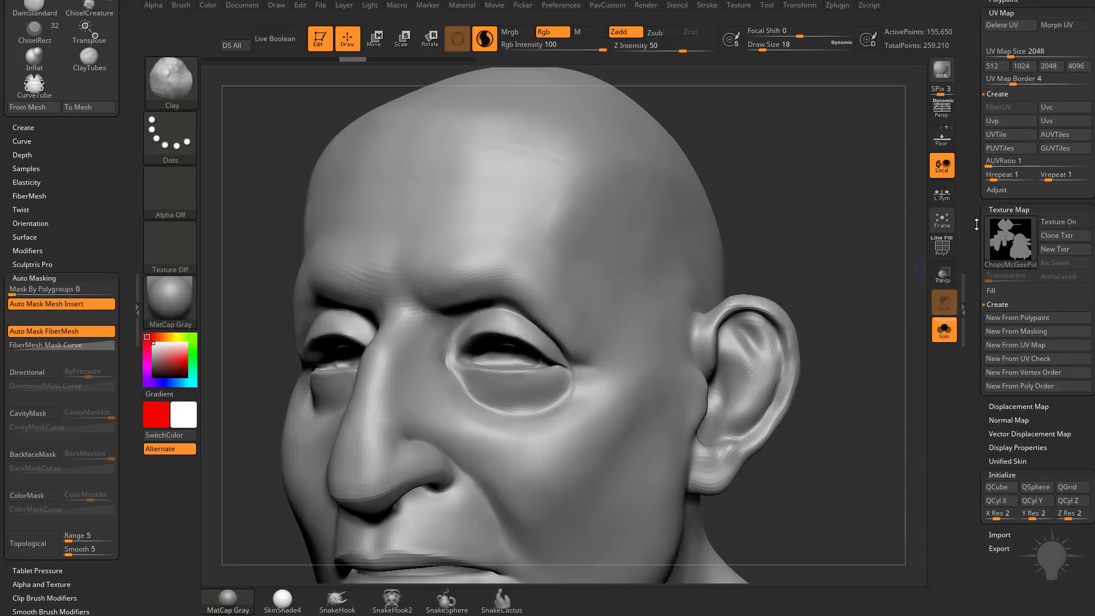
Duplicate the reduced head subtool and delete the lower subdivision levels of the copy ChopsMcGeePolypaint1
scroll(963, 388, "up", 10)
scroll(963, 388, "up", 8)
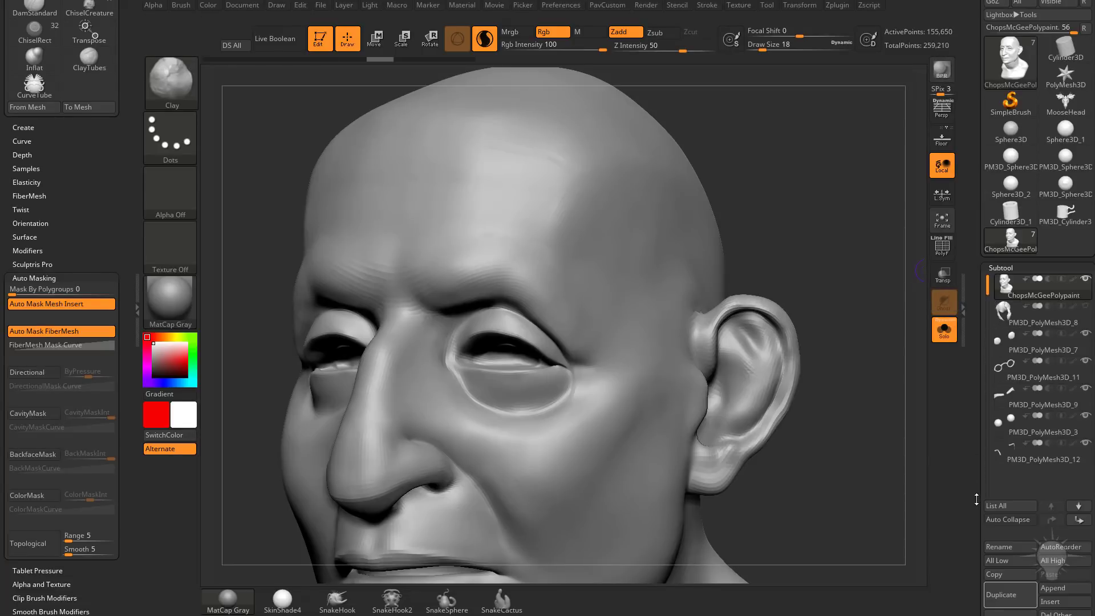
left_click(999, 272)
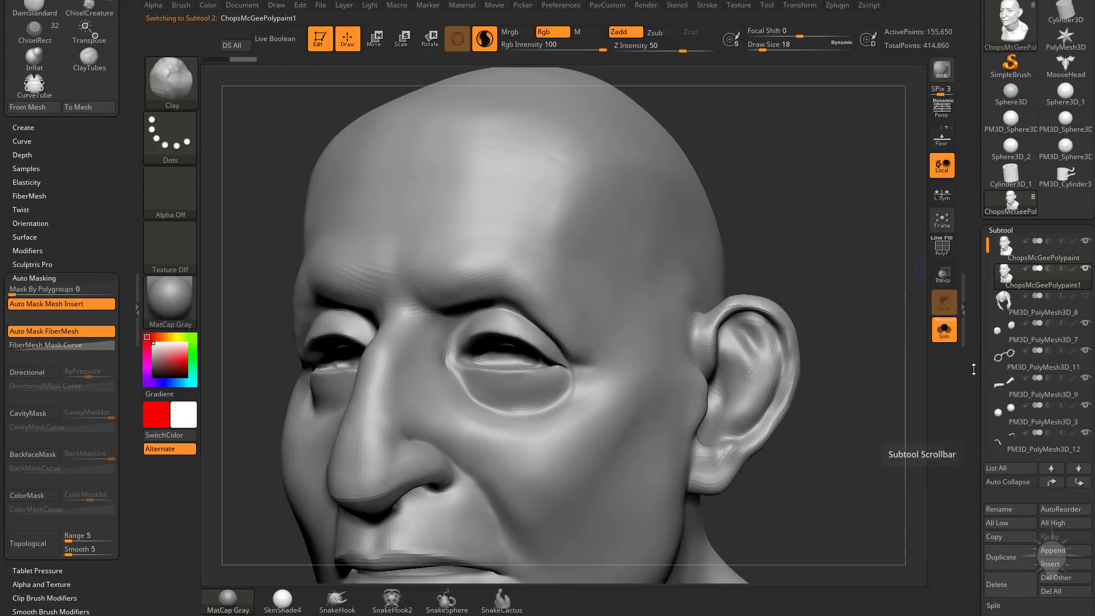
scroll(993, 333, "down", 5)
scroll(1044, 400, "up", 5)
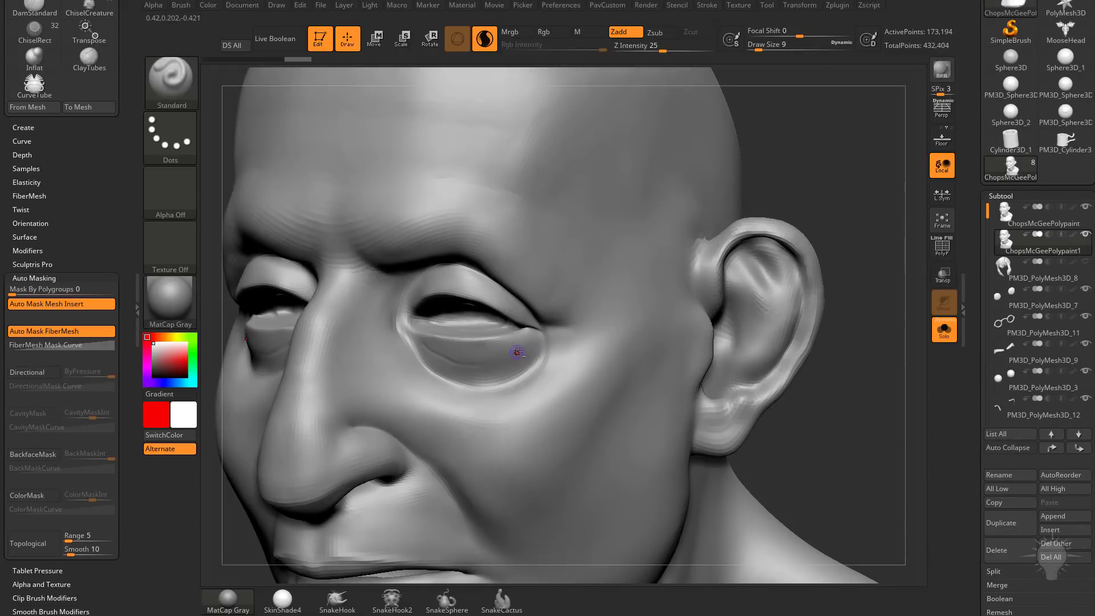
Sculpt fine wrinkles into the bag under the copy's eye with the Standard brush at draw size 11
left_click_drag(517, 352, 457, 360)
key("s")
left_click(522, 345)
key("2")
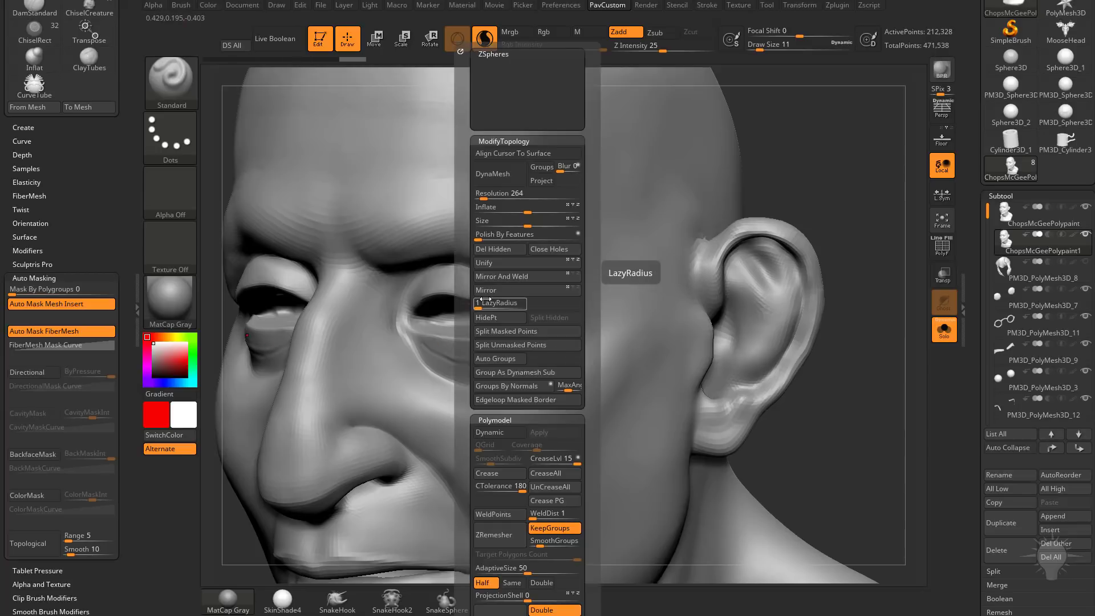
left_click_drag(479, 301, 486, 301)
left_click(707, 6)
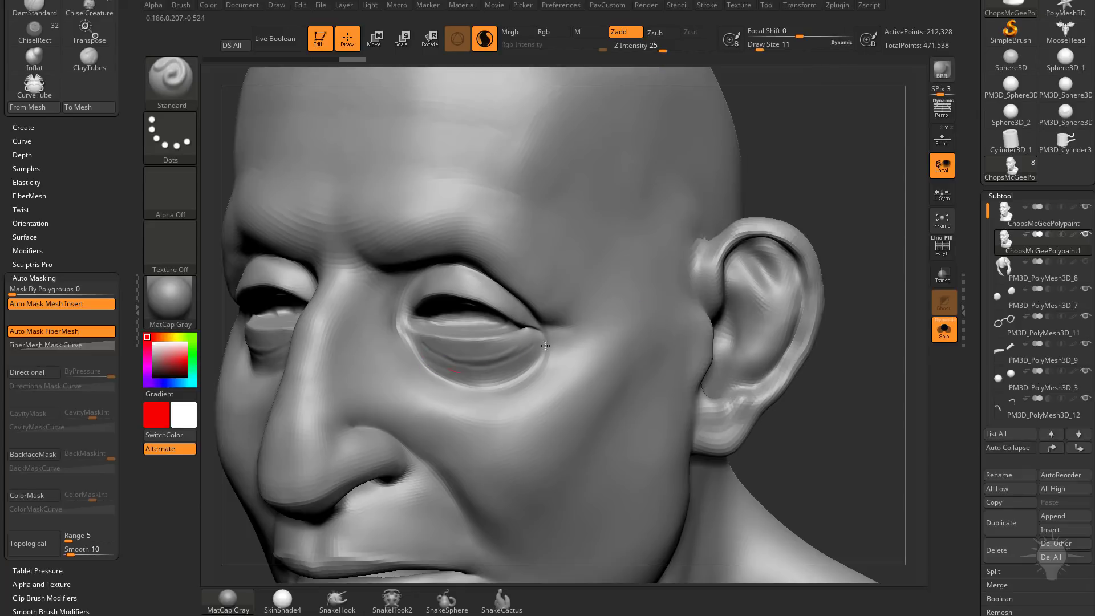
mouse_move(549, 332)
left_mouse_down()
mouse_move(435, 354)
mouse_move(513, 342)
left_mouse_up()
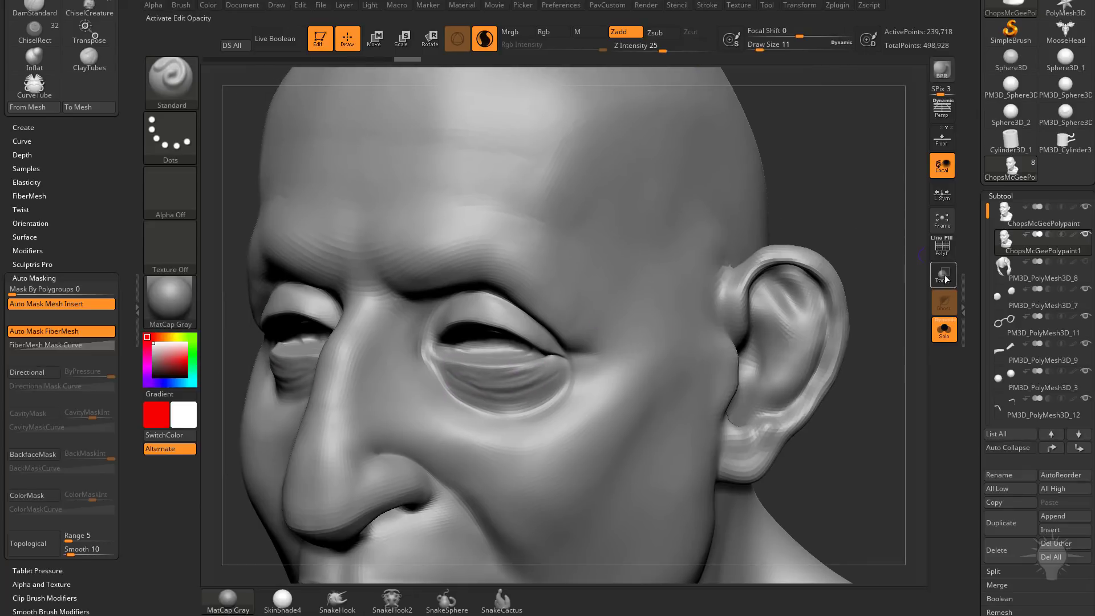
key("shift+f")
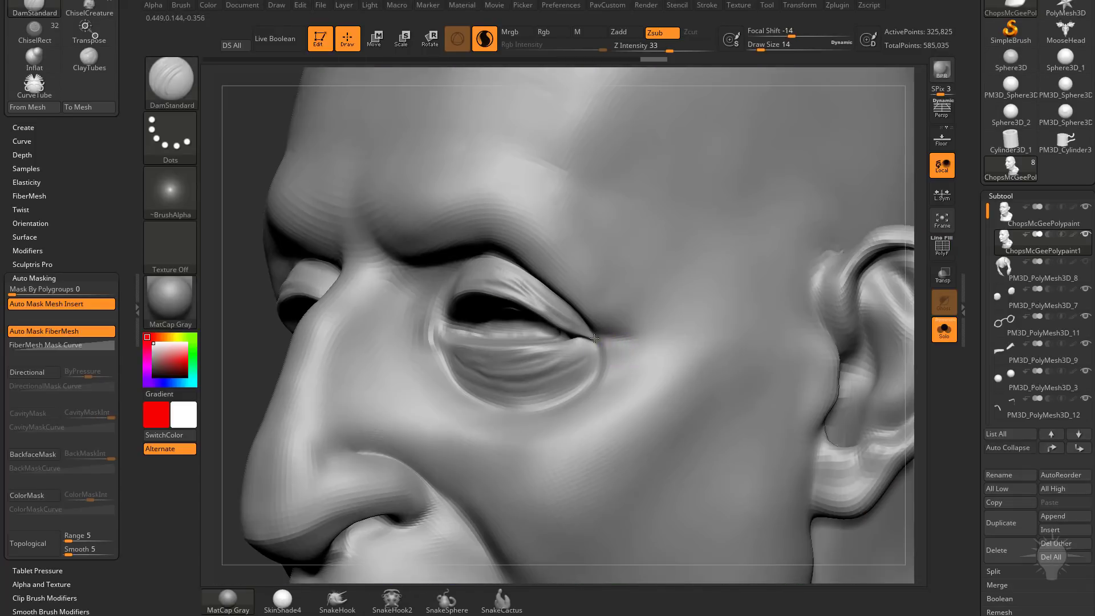
Carve crow's-feet wrinkles outward from the outer corner of the copy's eye
mouse_move(595, 338)
left_mouse_down()
mouse_move(661, 336)
mouse_move(614, 350)
mouse_move(657, 365)
left_mouse_up()
key("ctrl+z")
key("ctrl+z")
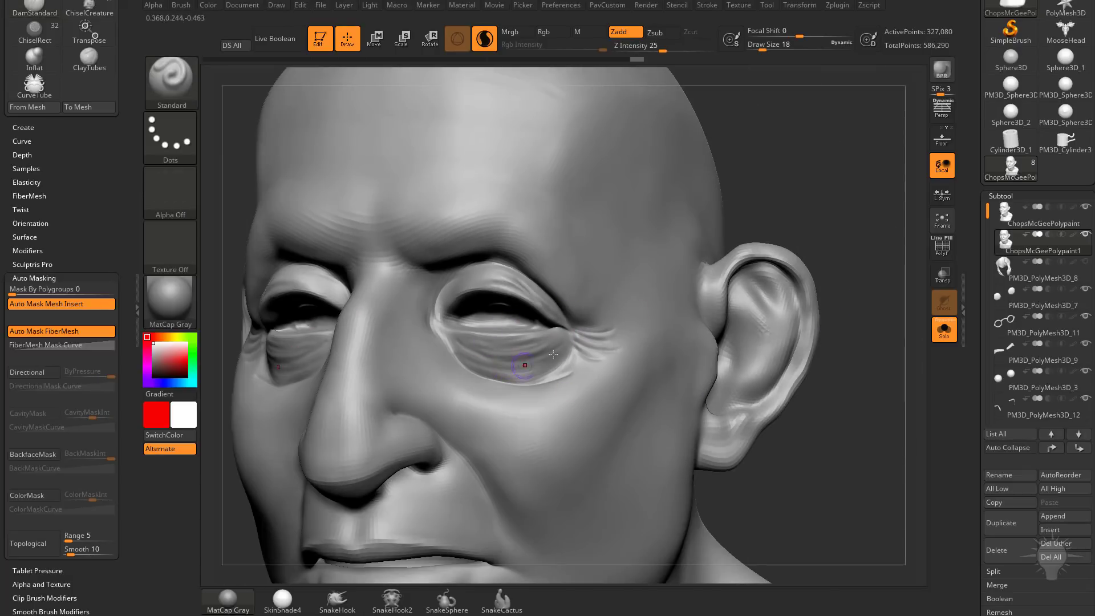
Select the original head ChopsMcGeePolypaint and hide all the other subtools
left_click(1035, 225)
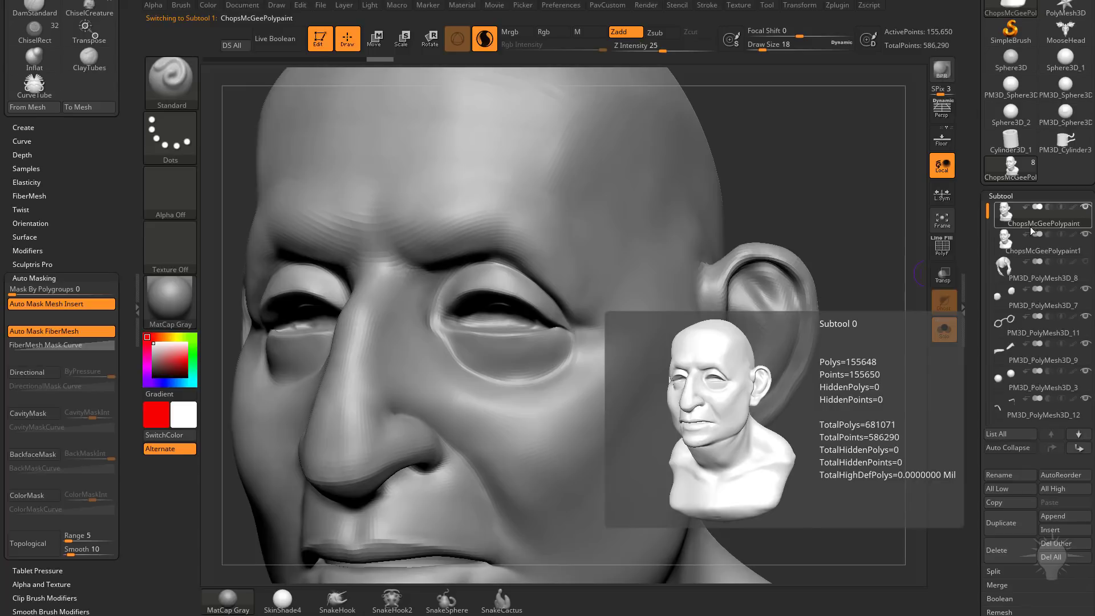
left_click(1087, 209, "shift")
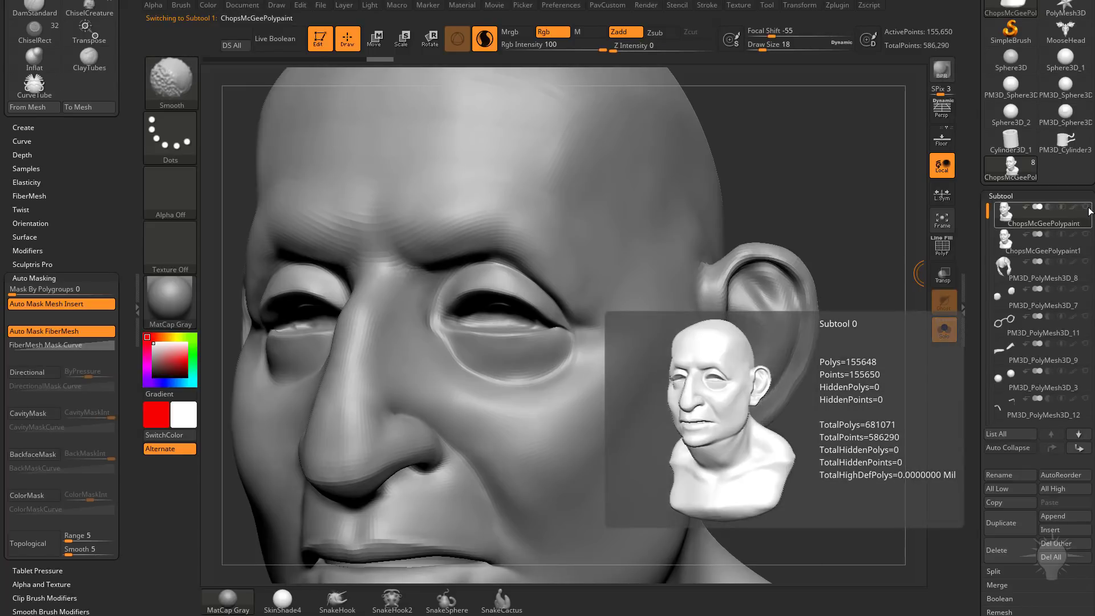
mouse_move(988, 210)
left_mouse_down()
mouse_move(989, 261)
mouse_move(989, 181)
left_mouse_up()
mouse_move(1051, 228)
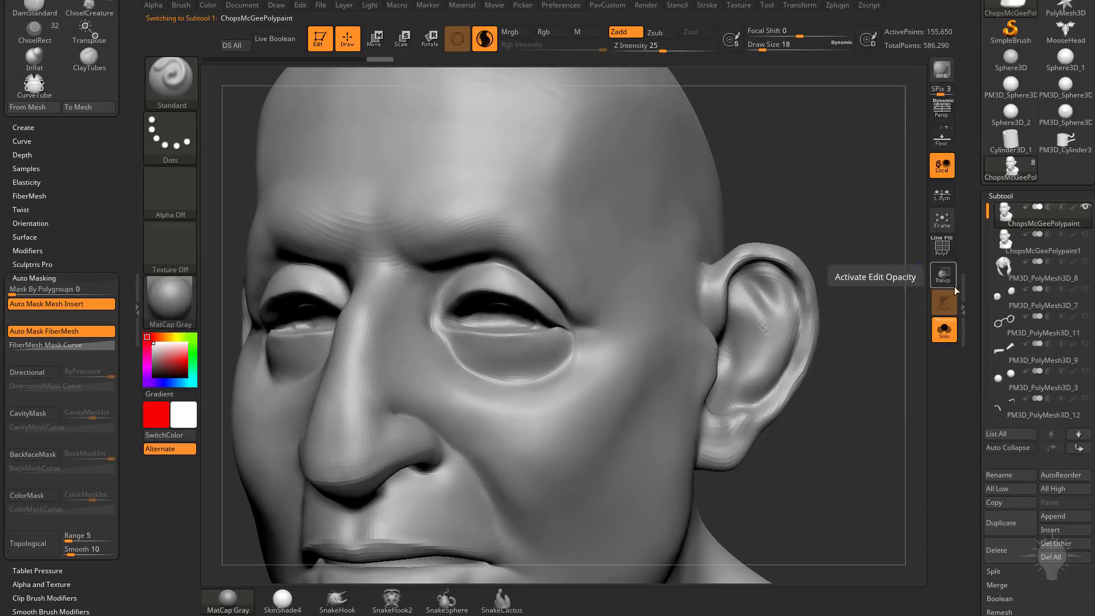
Show the sculpted copy ChopsMcGeePolypaint1 together with the original head and turn off Solo mode
left_click(1073, 252)
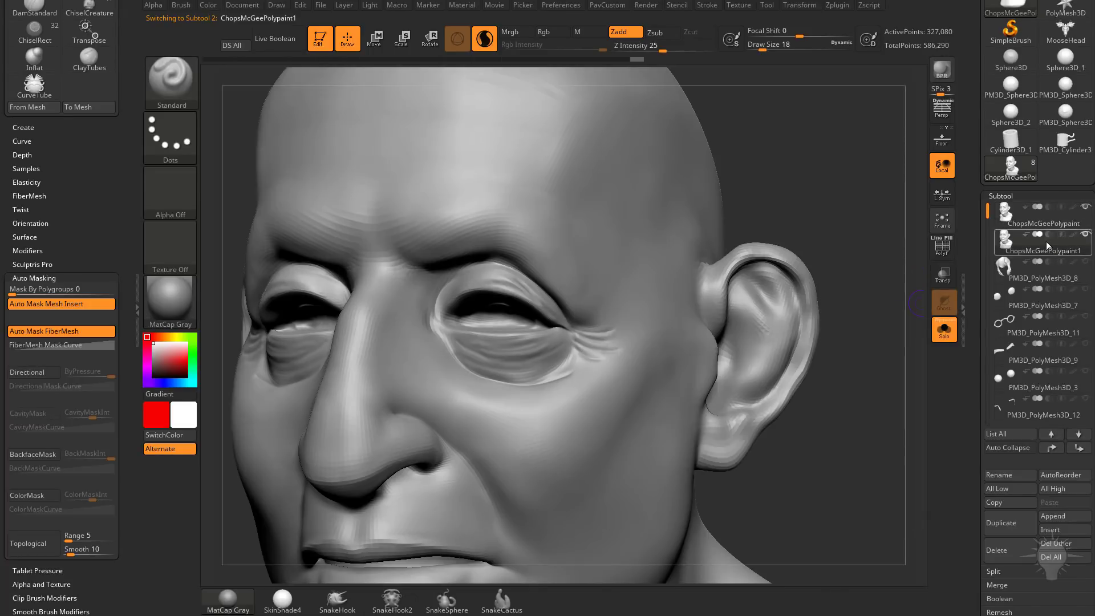
left_click(1053, 227)
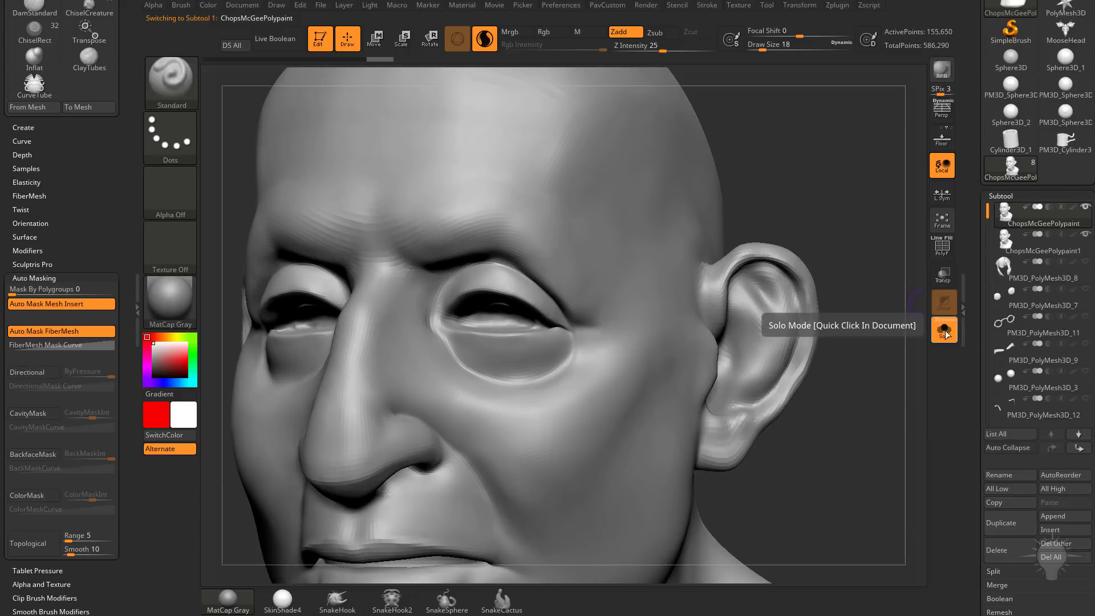
left_click(941, 335)
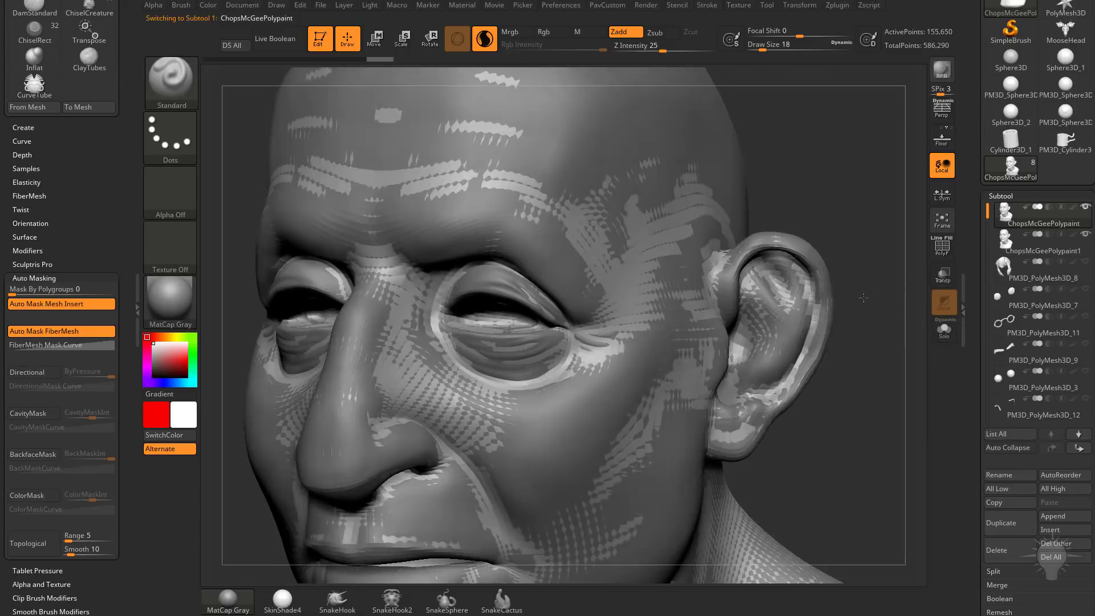
left_click_drag(864, 297, 898, 283)
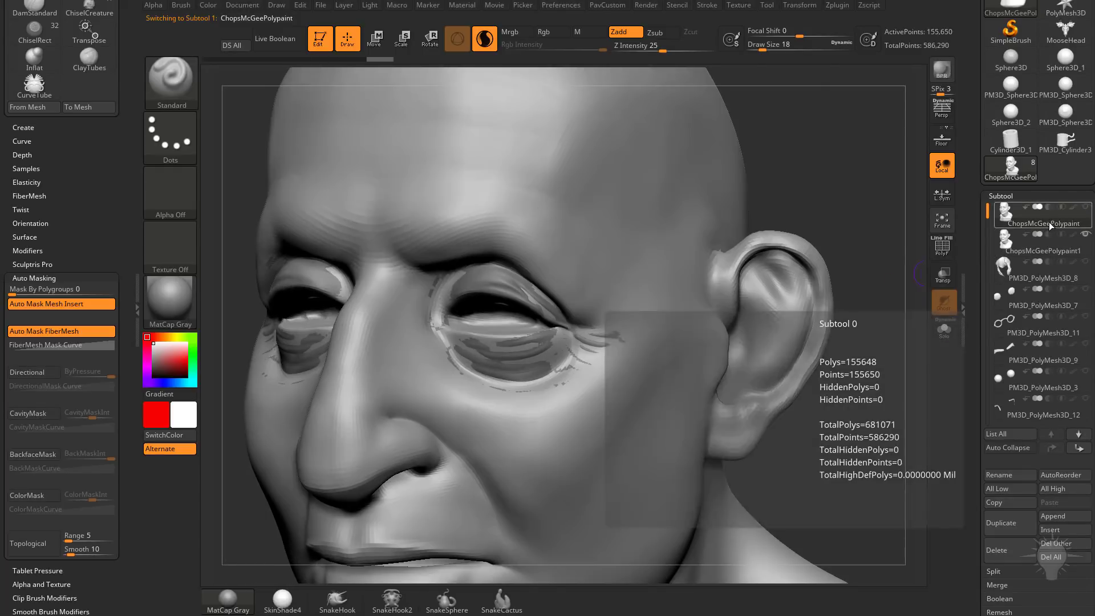
Compare the UV Map settings of the original head with those of the sculpted copy
left_click_drag(970, 248, 980, 145)
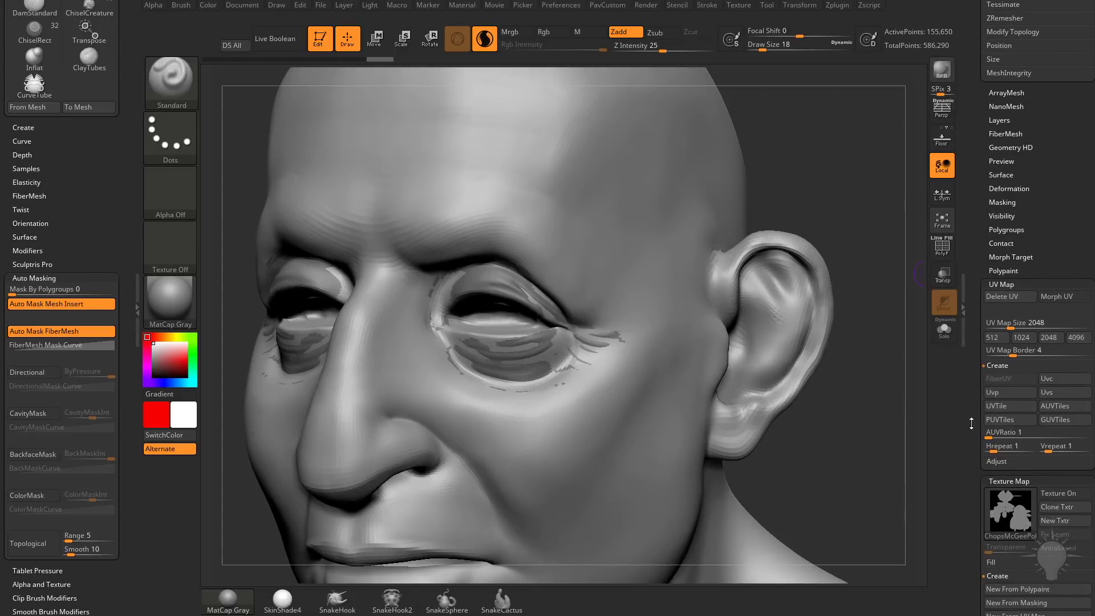
left_click_drag(977, 408, 967, 290)
scroll(1004, 257, "up", 10)
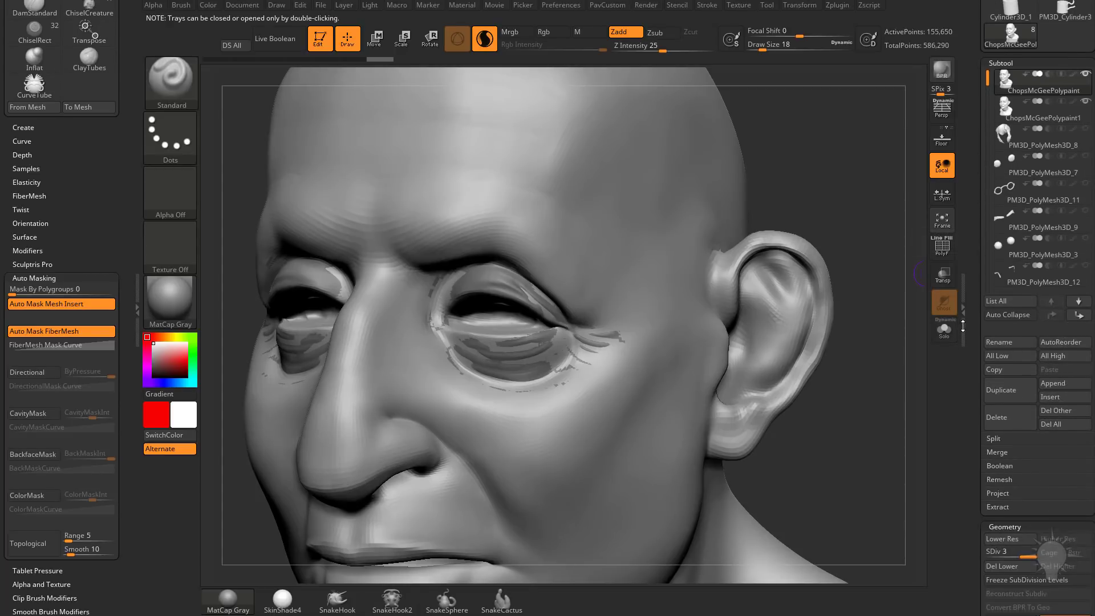
left_click(1038, 119)
scroll(972, 198, "down", 10)
scroll(974, 293, "down", 2)
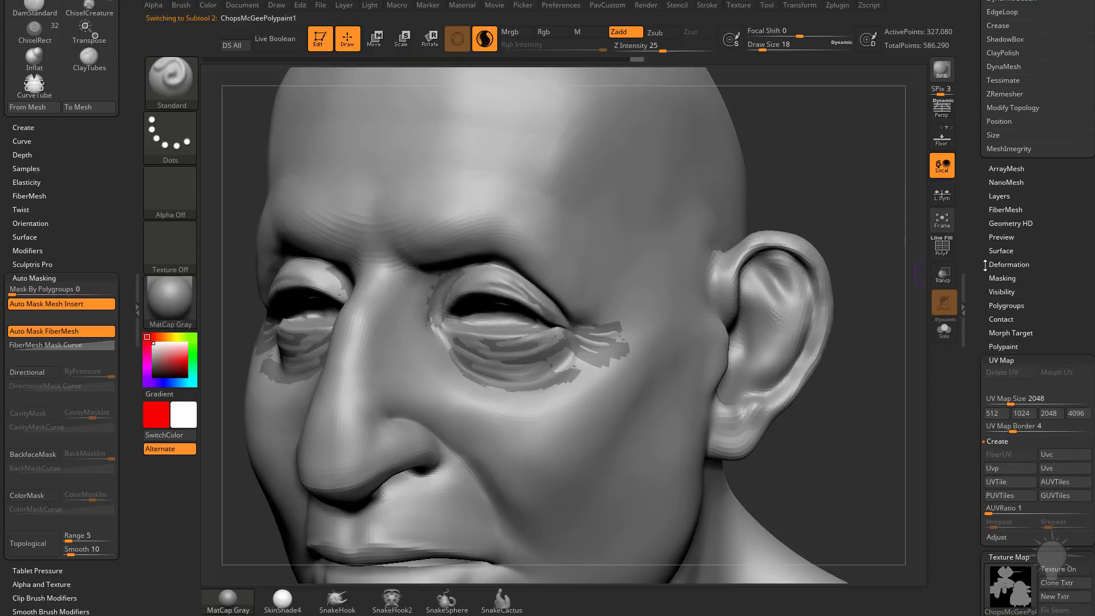
scroll(984, 262, "up", 10)
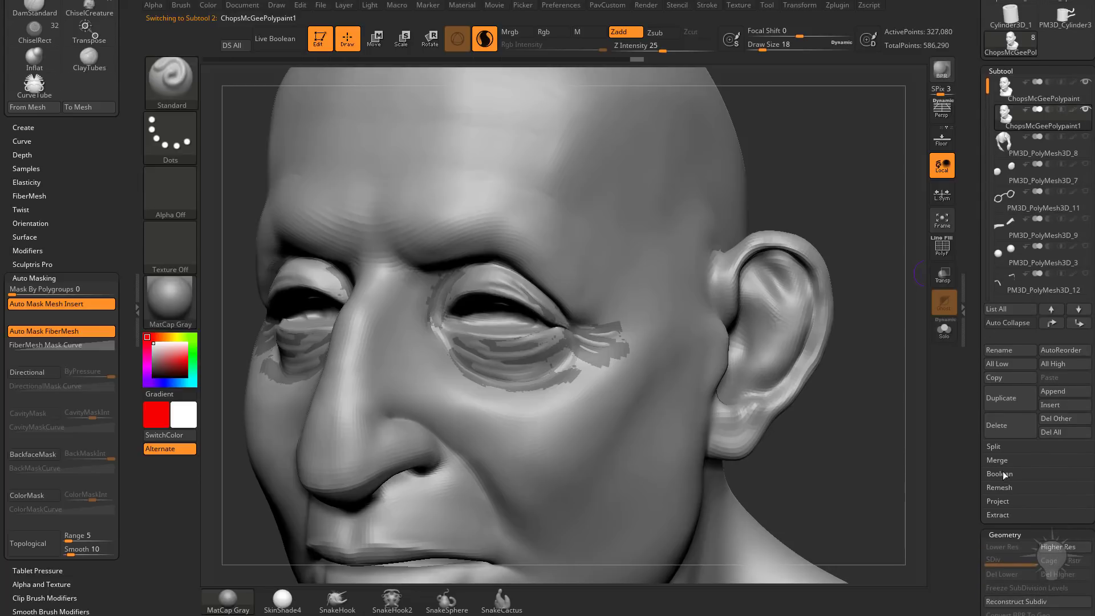
Project the copy's sculpted wrinkles onto the original head with ProjectAll and isolate the original in Solo mode
key("shift")
left_click(1002, 503)
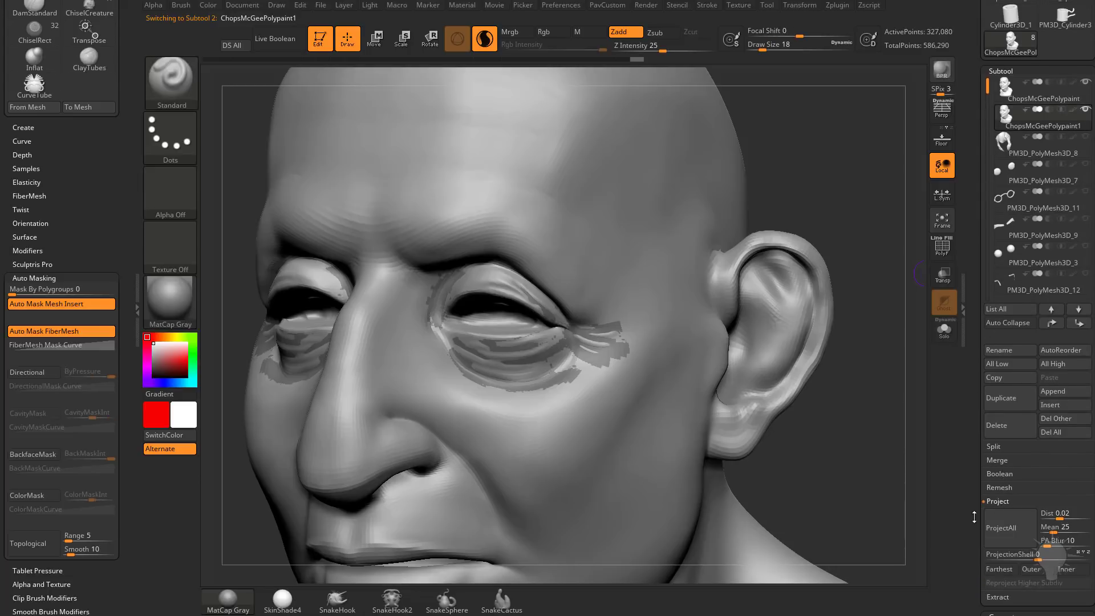
left_click(1005, 529)
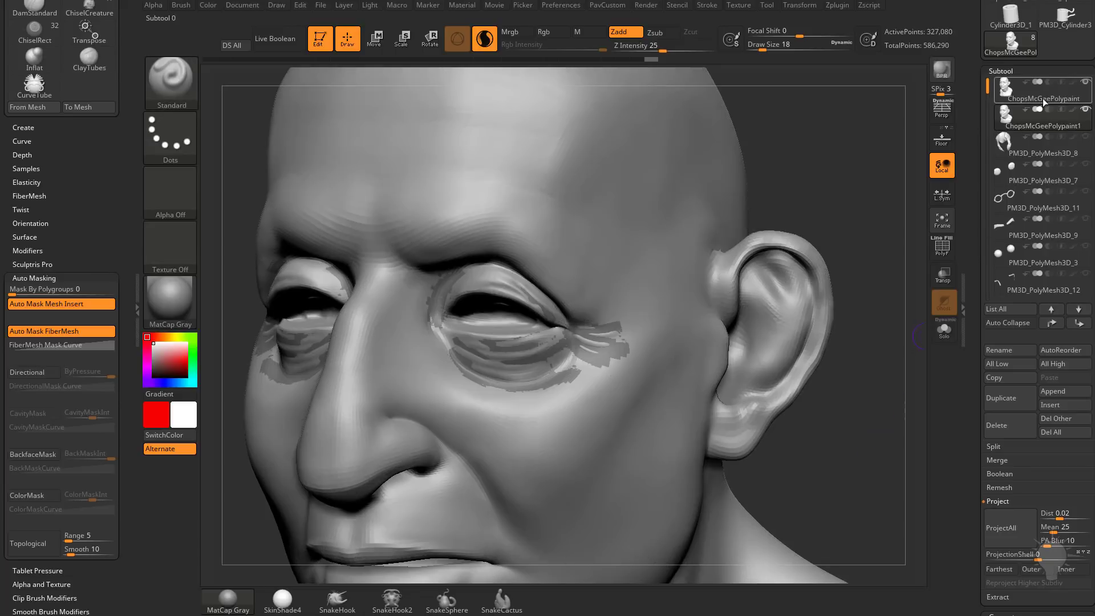
left_click(1046, 95)
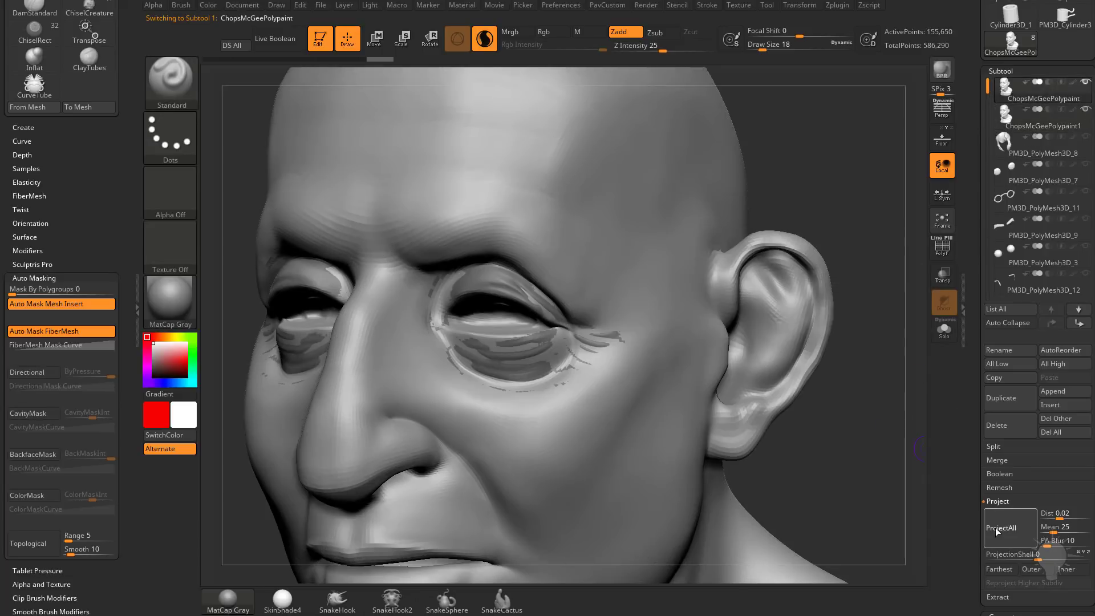
left_click(991, 529)
left_click(945, 331)
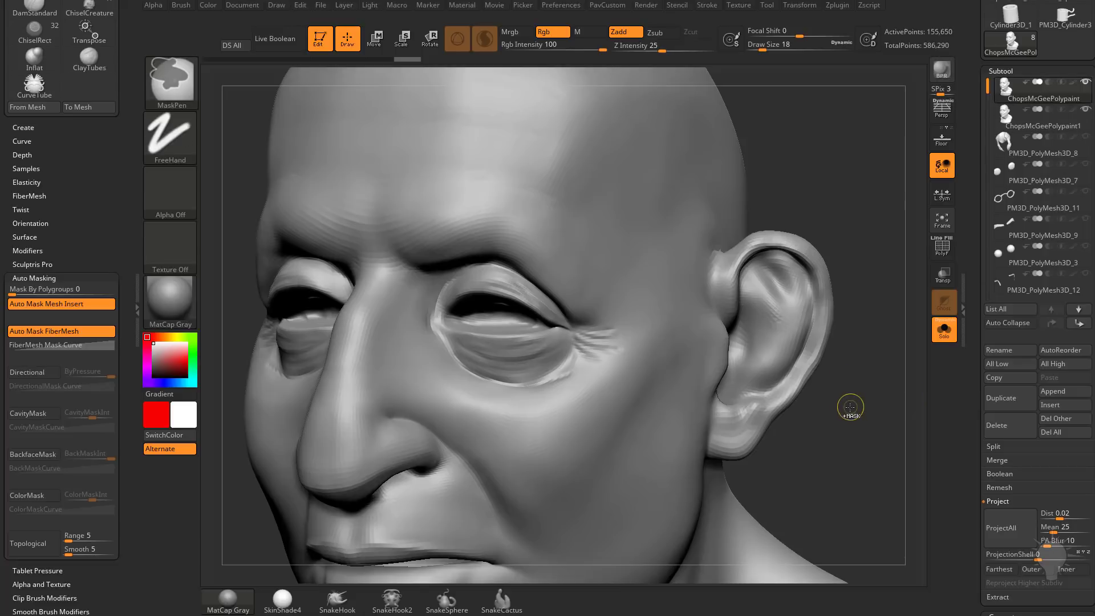
Divide the original head to subdivision level 4 and project the copy's detail onto it again with ProjectAll
key("ctrl+d")
scroll(1002, 381, "down", 8)
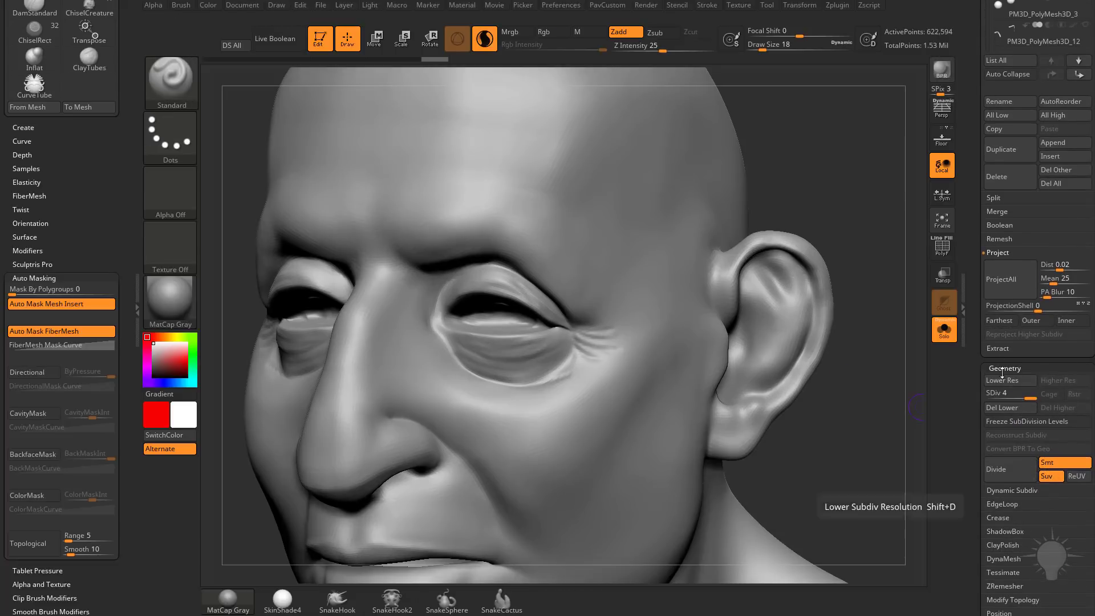
scroll(968, 483, "up", 5)
scroll(968, 483, "up", 1)
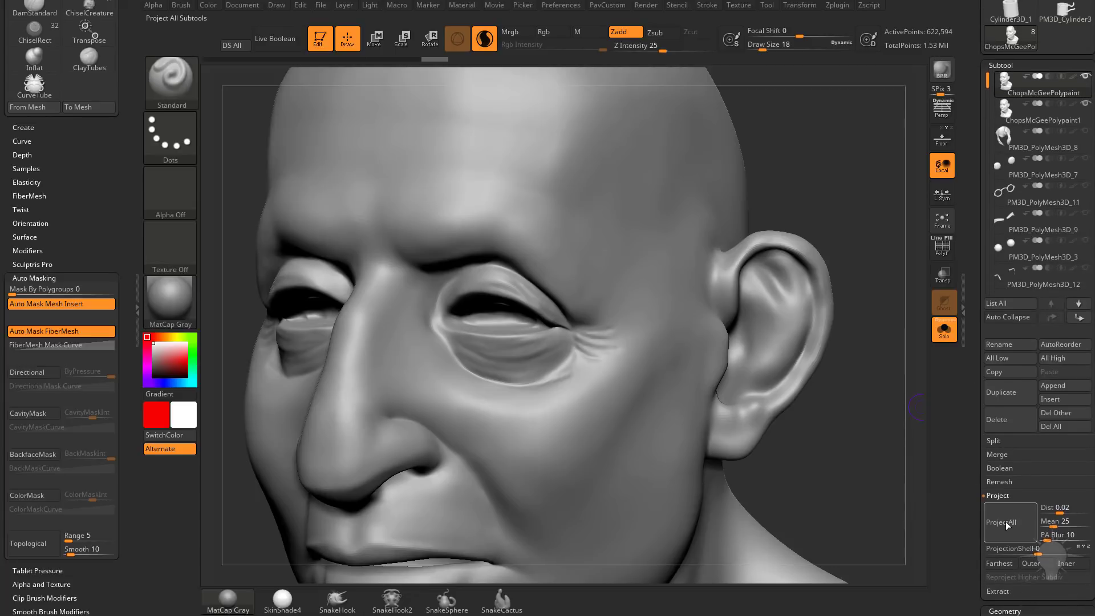
left_click(1005, 521)
Compare the eye wrinkles on the sculpted copy with the projected ones on the original head
left_click(1046, 118)
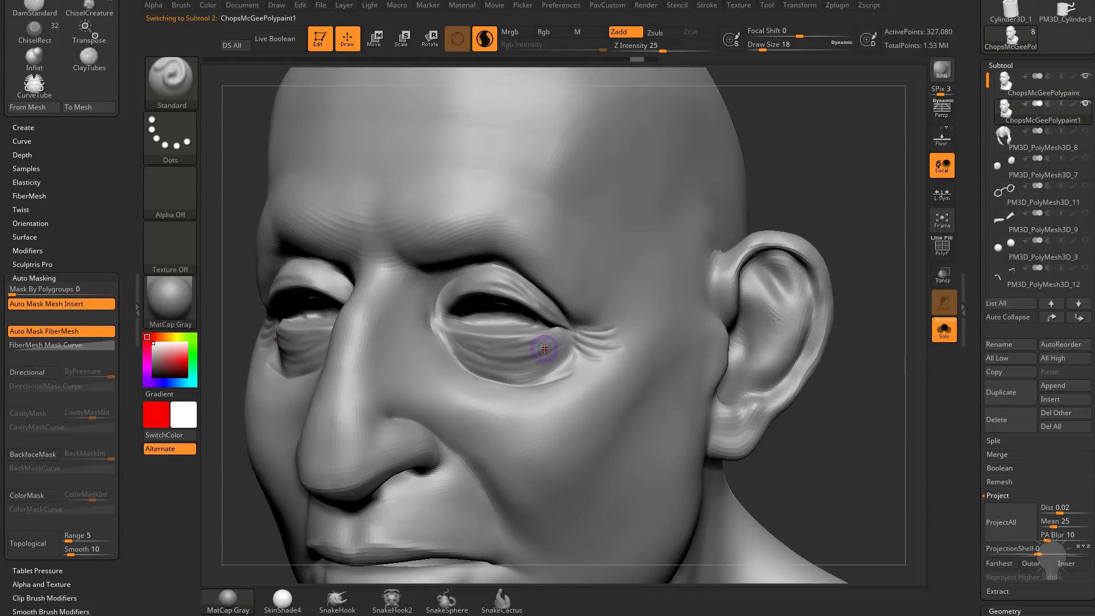
left_click(1046, 91)
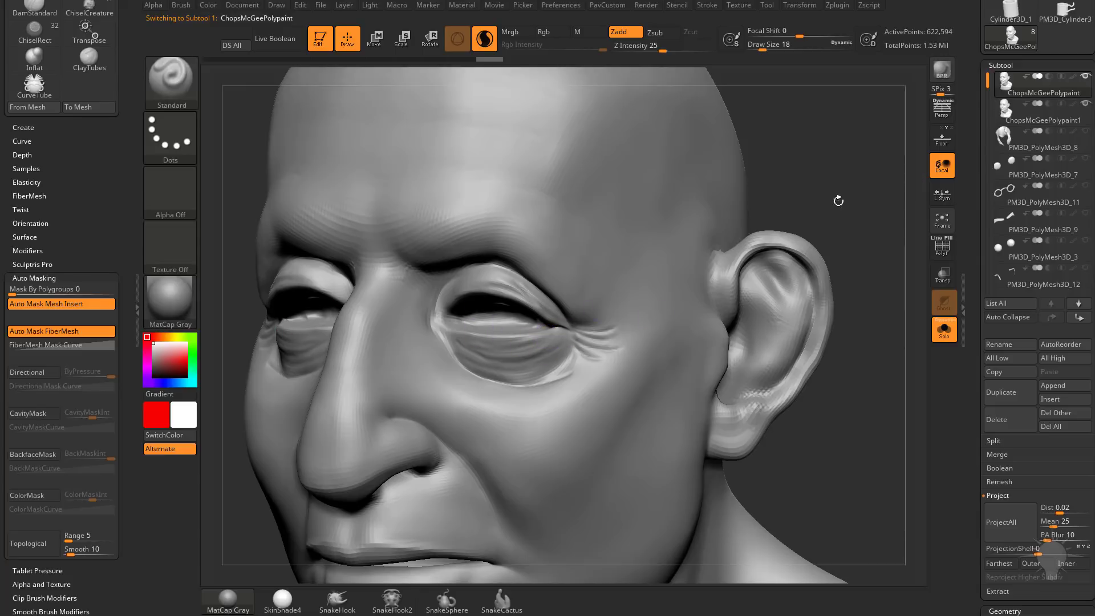
mouse_move(1024, 124)
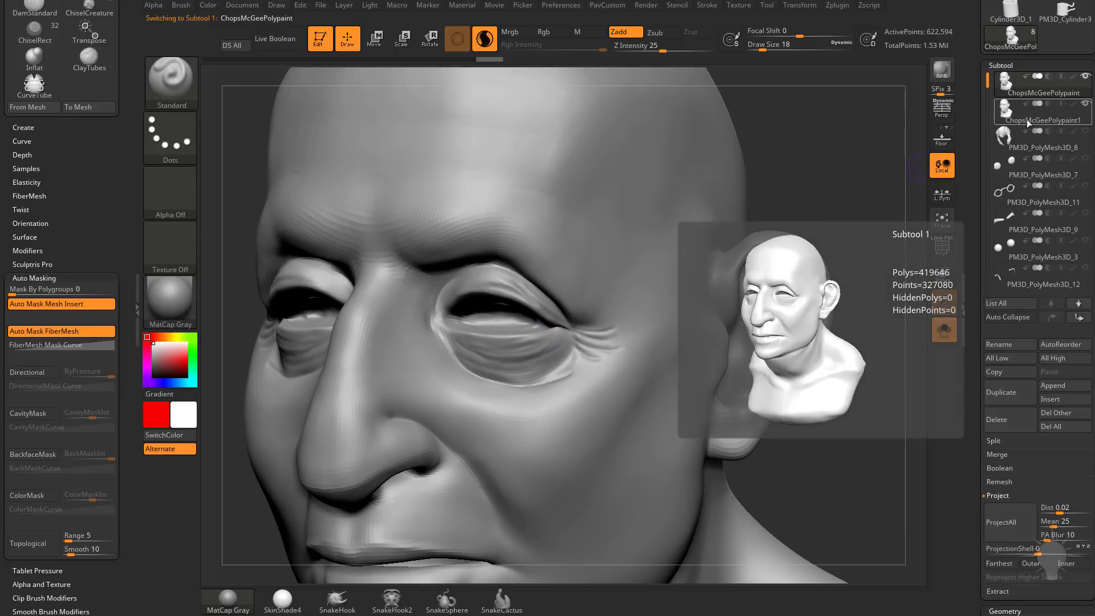
Delete the sculpted copy ChopsMcGeePolypaint1 and select the original head ChopsMcGeePolypaint
left_click(1031, 118)
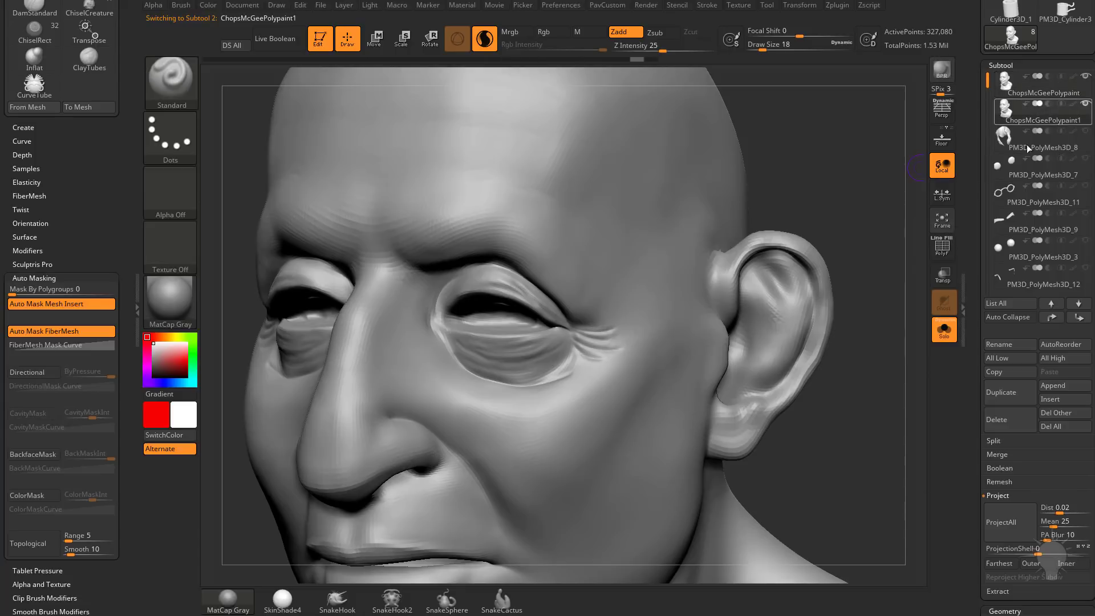
mouse_move(1040, 119)
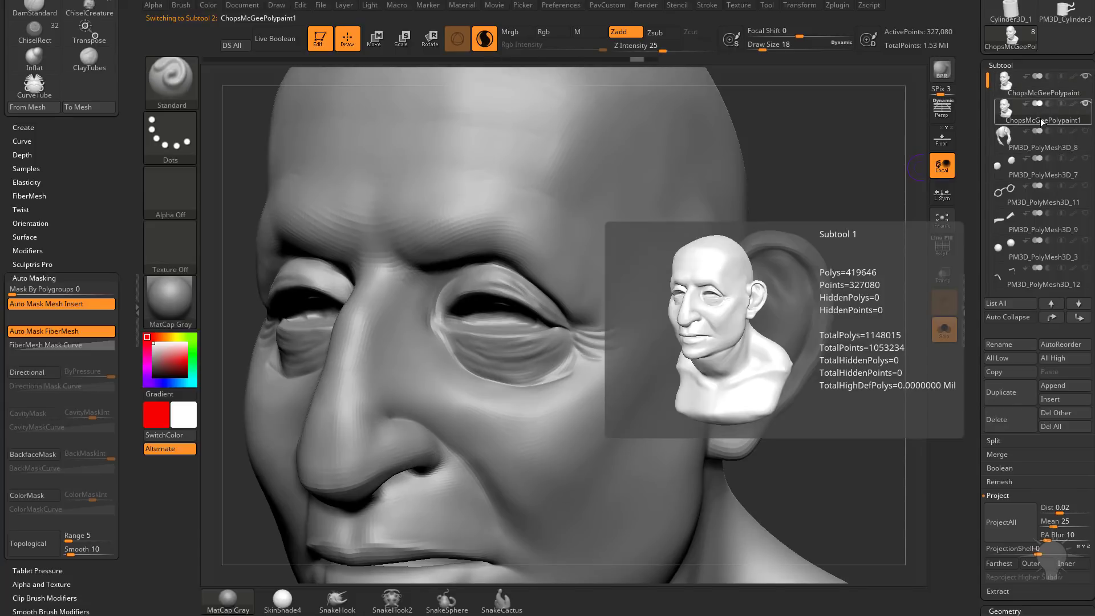
left_click(997, 419)
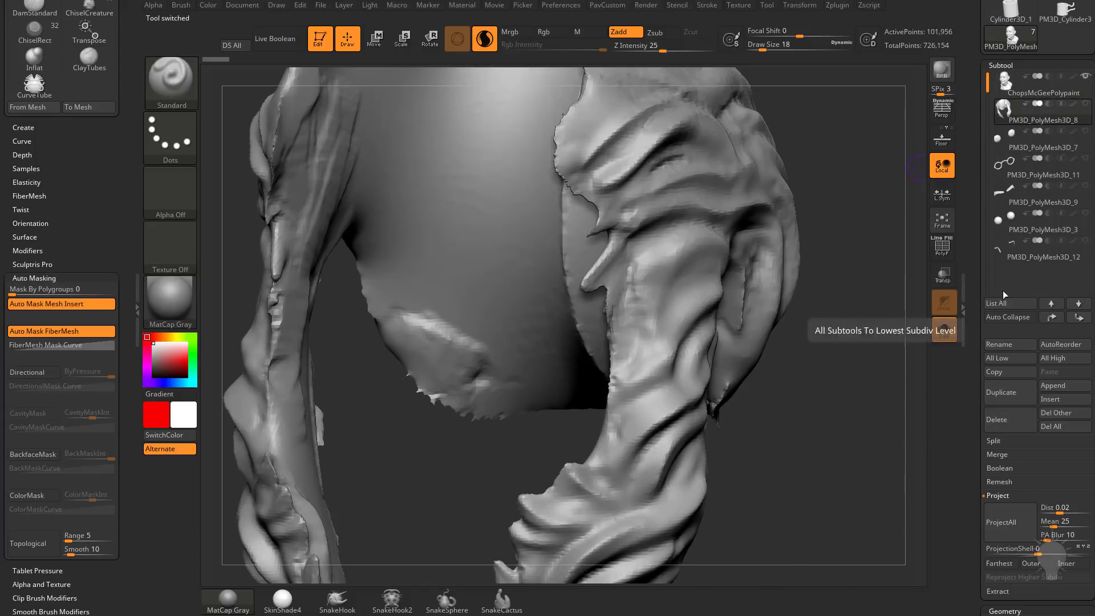
left_click(1045, 91)
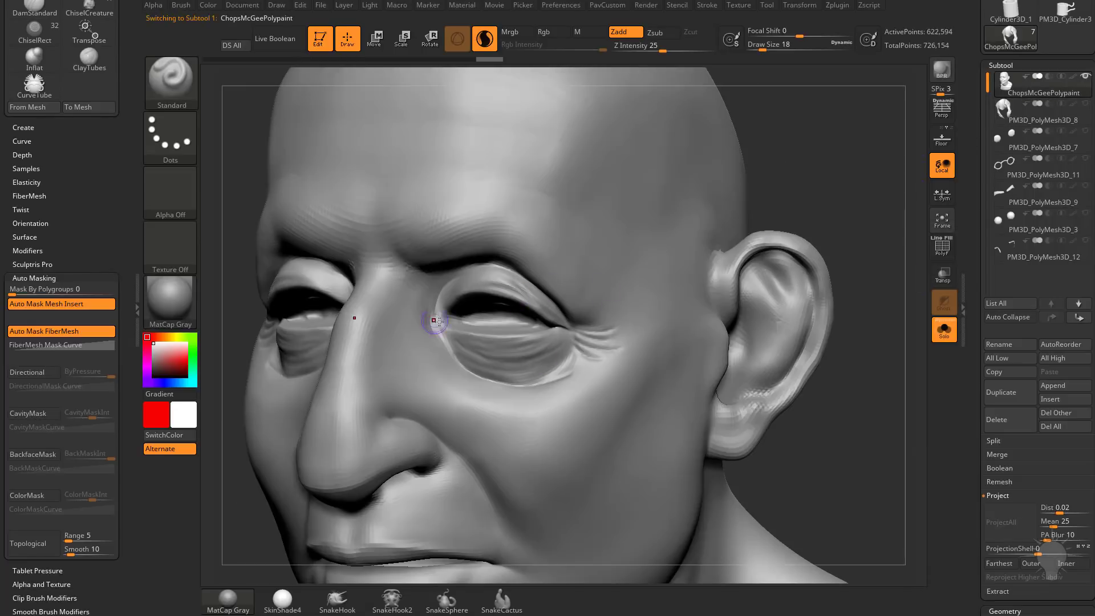
Create a new texture from the original head's UV map and inspect it on the face
left_click_drag(976, 356, 982, 150)
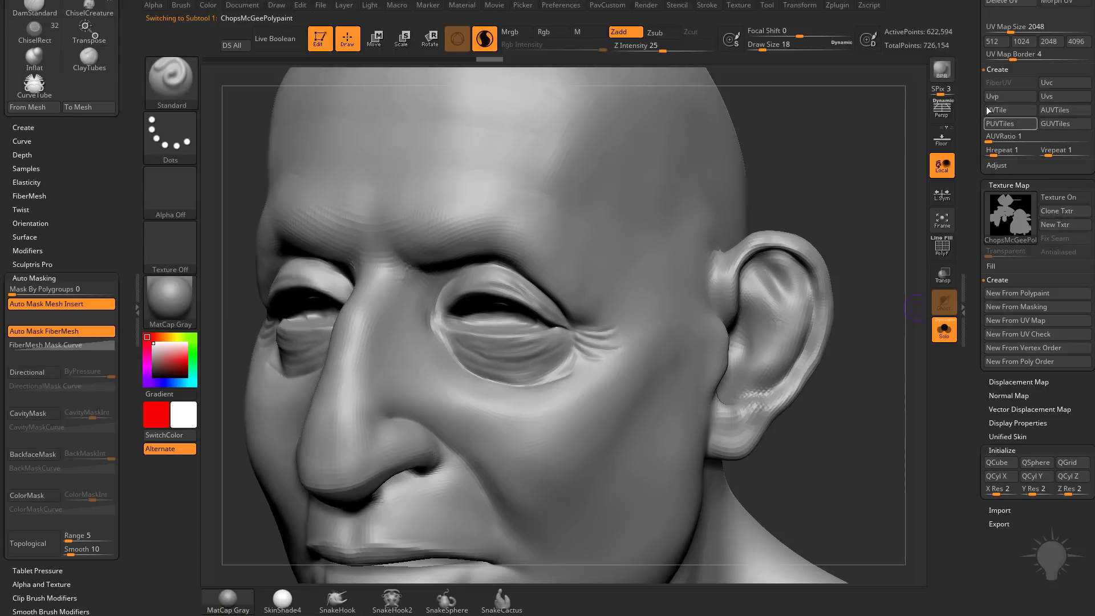
left_click_drag(985, 44, 985, 55)
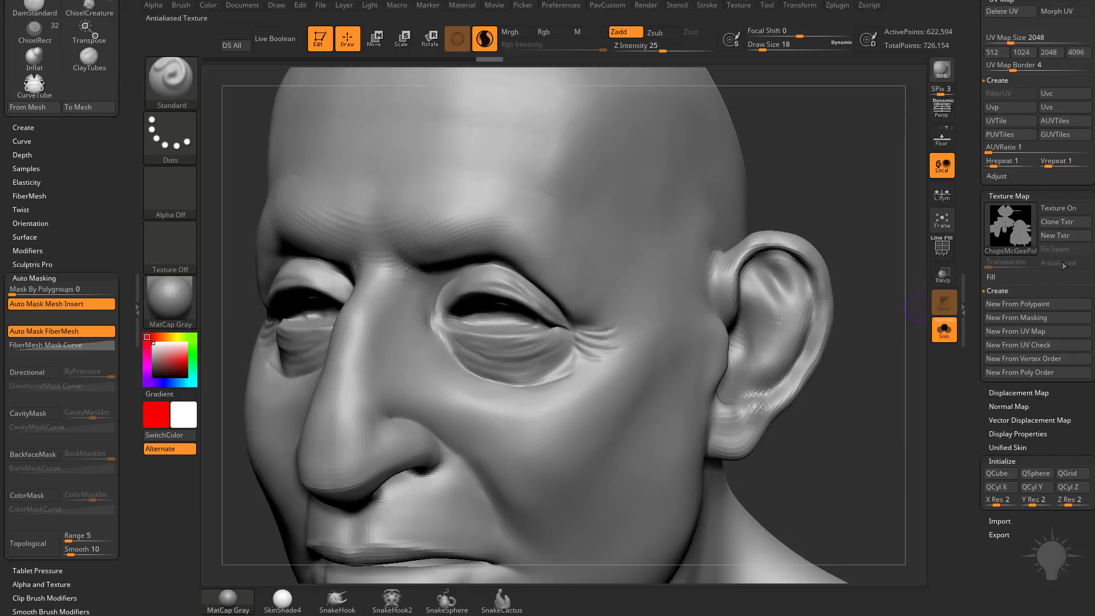
left_click(1018, 331)
mouse_move(858, 361)
left_mouse_down()
mouse_move(884, 360)
mouse_move(827, 360)
mouse_move(876, 357)
left_mouse_up()
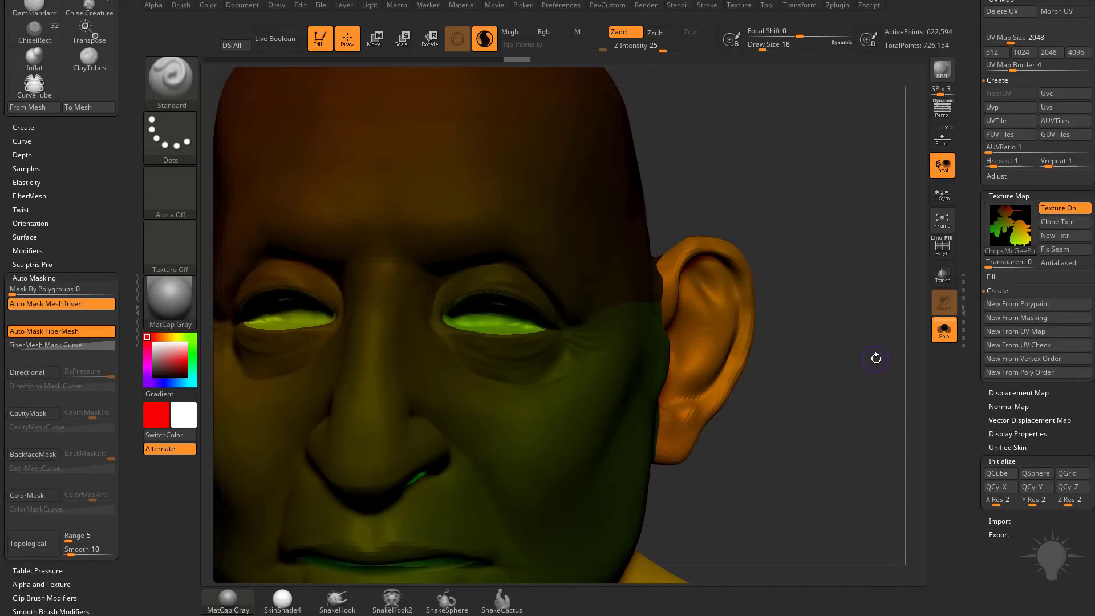
left_click_drag(971, 247, 983, 440)
left_click_drag(976, 354, 975, 456)
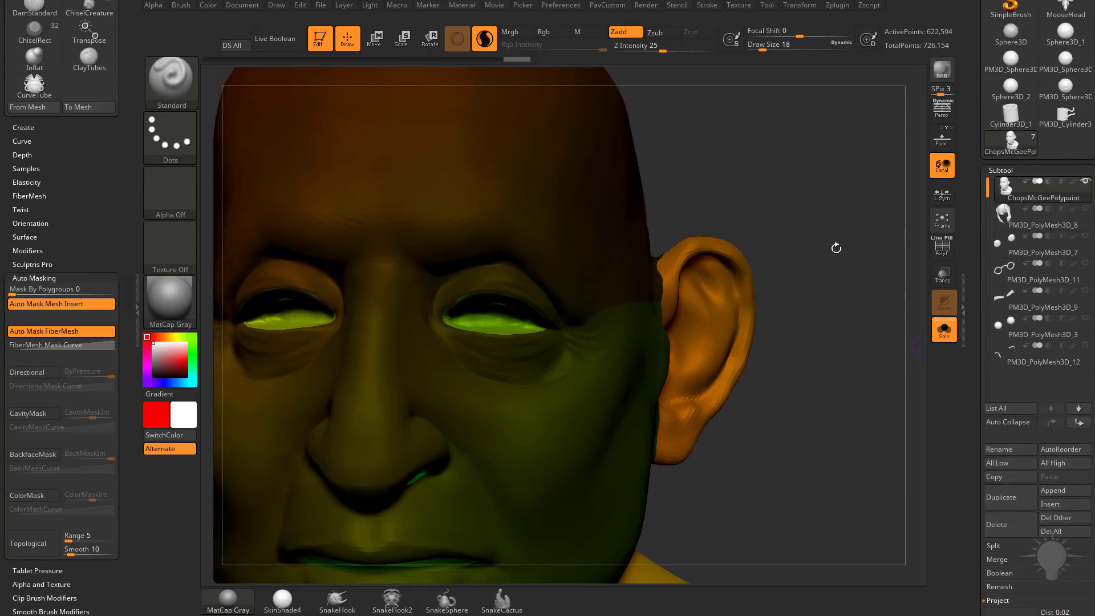
mouse_move(1041, 254)
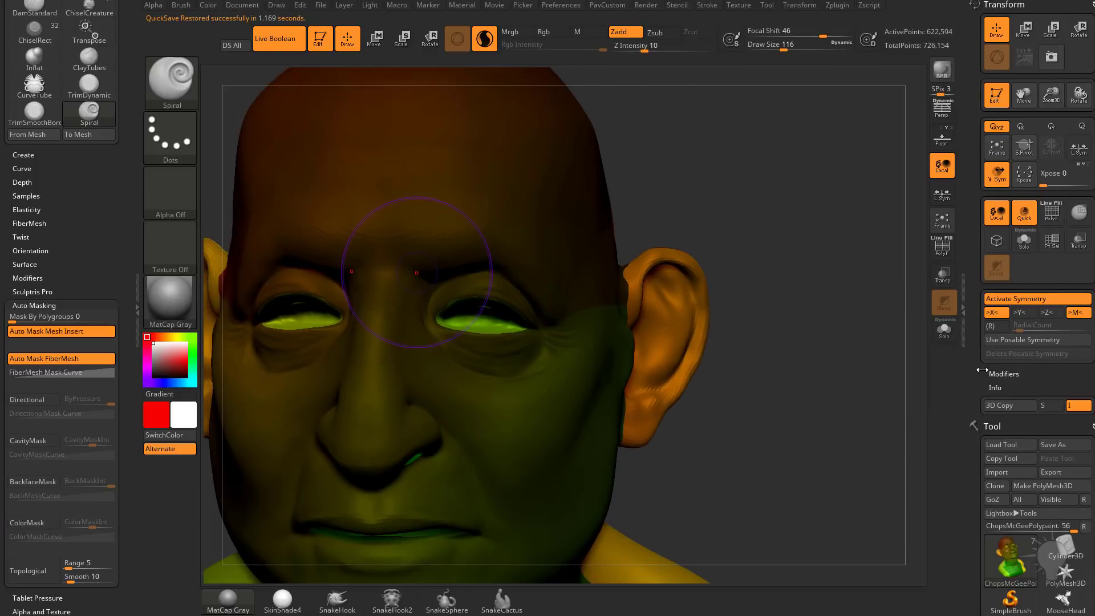
left_click_drag(979, 371, 963, 224)
mouse_move(1008, 217)
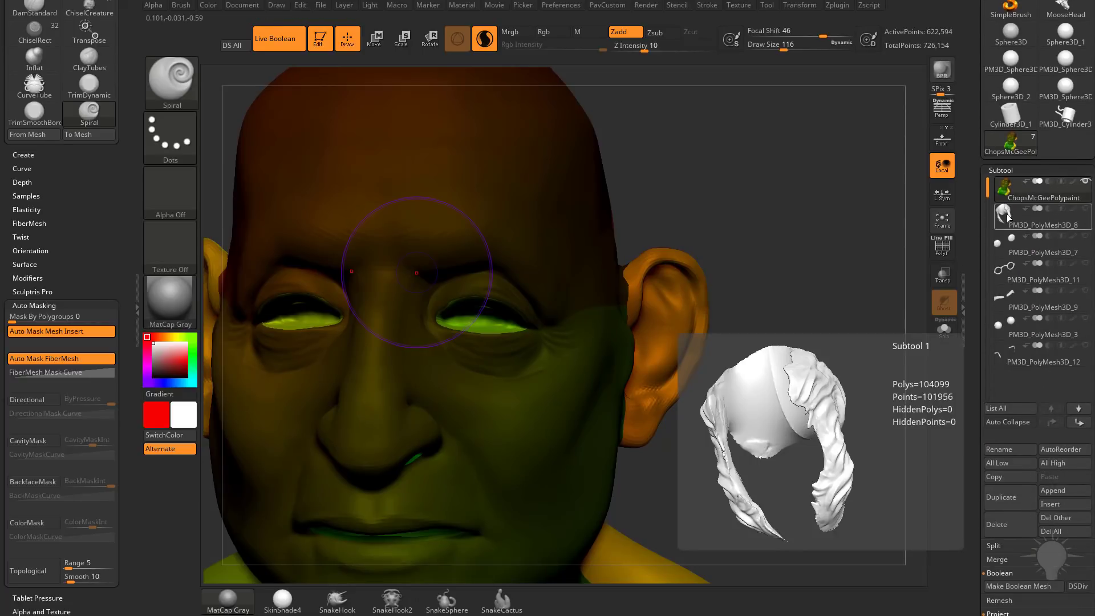
mouse_move(1016, 200)
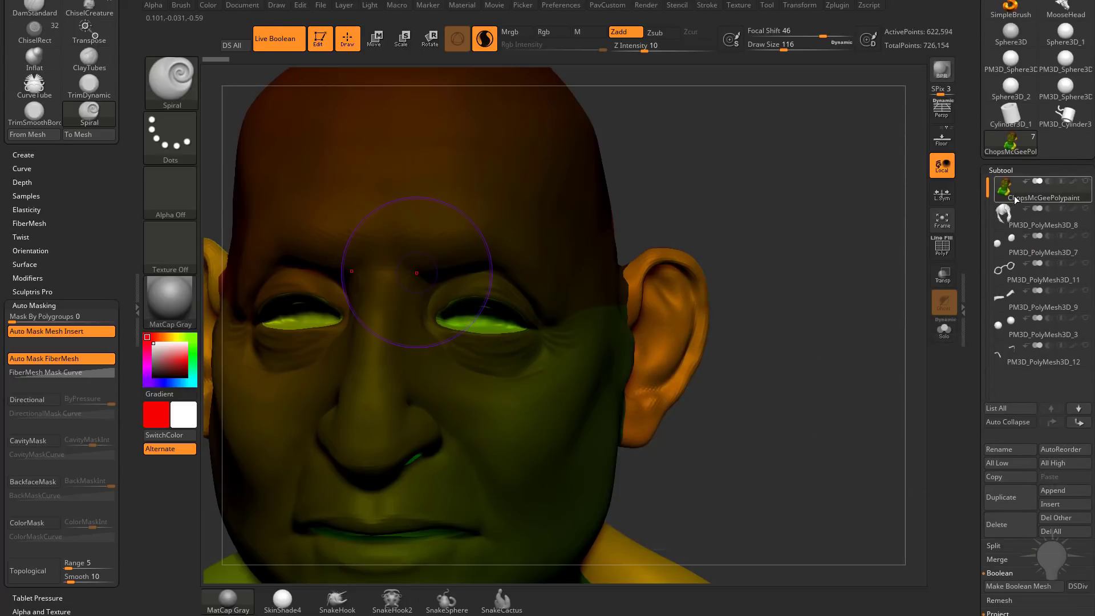
Turn off the head's texture and bring up its subdivision level settings under Geometry
scroll(972, 183, "down", 4)
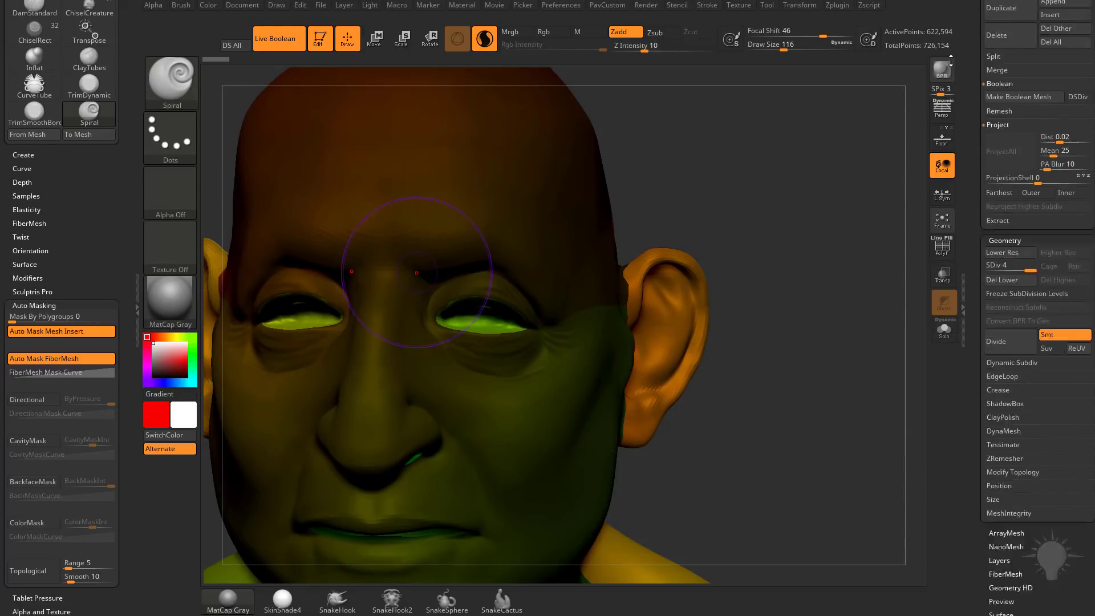
left_click(950, 62)
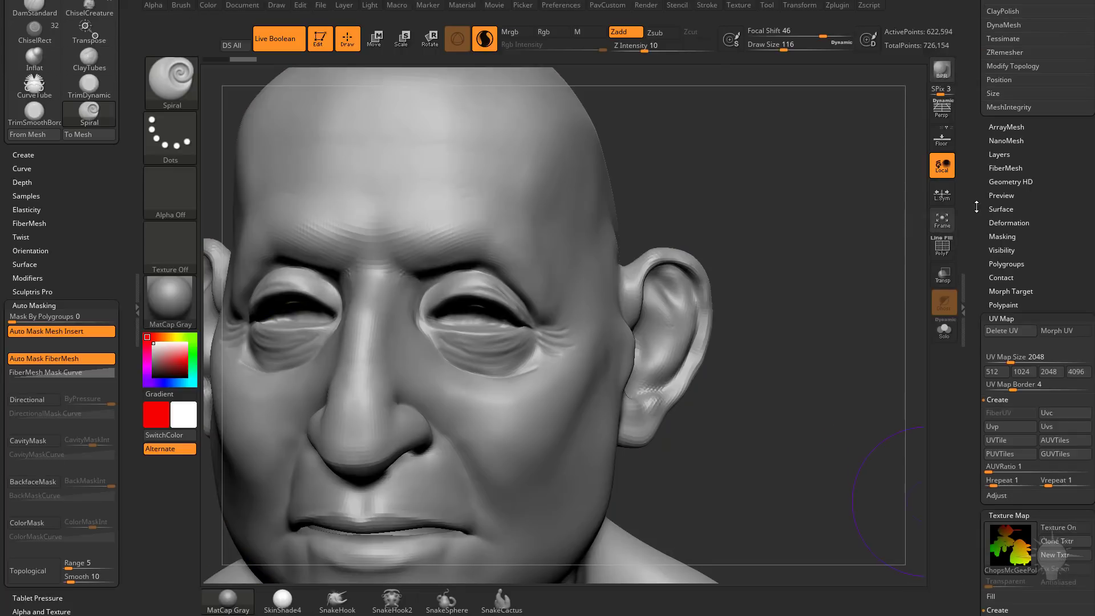
left_click_drag(976, 205, 972, 385)
scroll(972, 385, "down", 10)
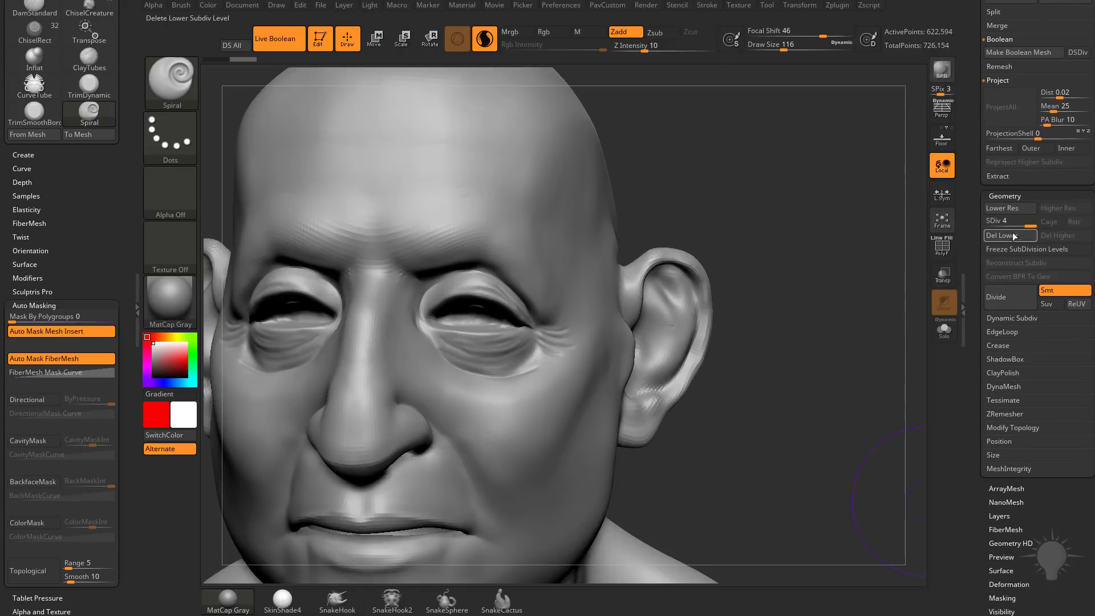
Compare the head at subdivision level 1 with its detail at level 4, ending on level 4
left_click(981, 223)
left_click(1029, 221)
left_click_drag(1024, 222, 991, 225)
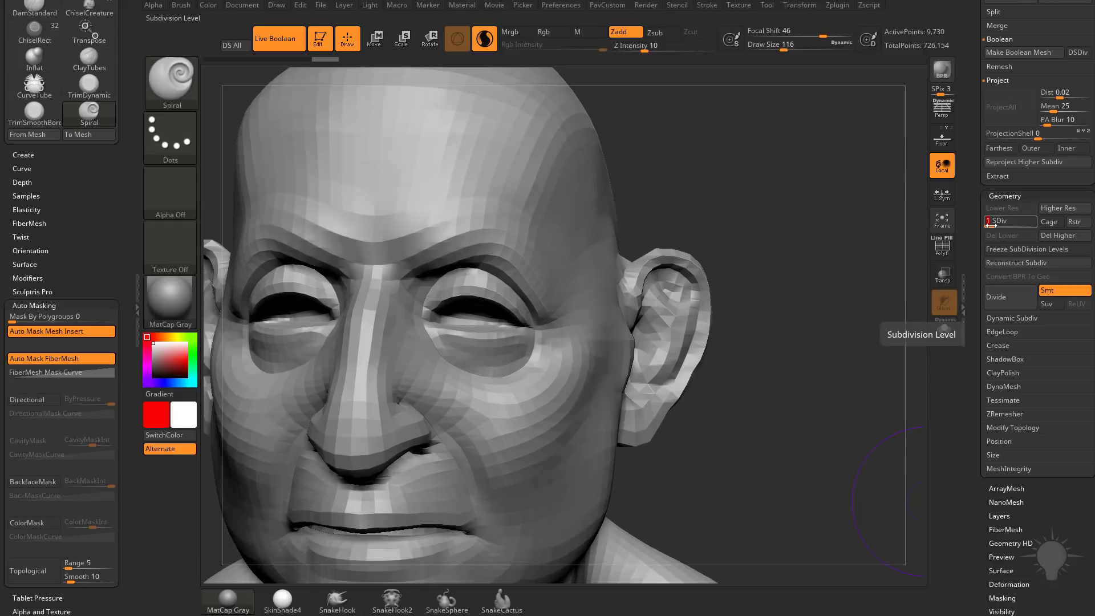
left_click_drag(991, 226, 1034, 225)
Lower the head to subdivision level 1 and reduce the brush's Draw Size to 23
left_click_drag(966, 194, 967, 274)
scroll(966, 274, "down", 4)
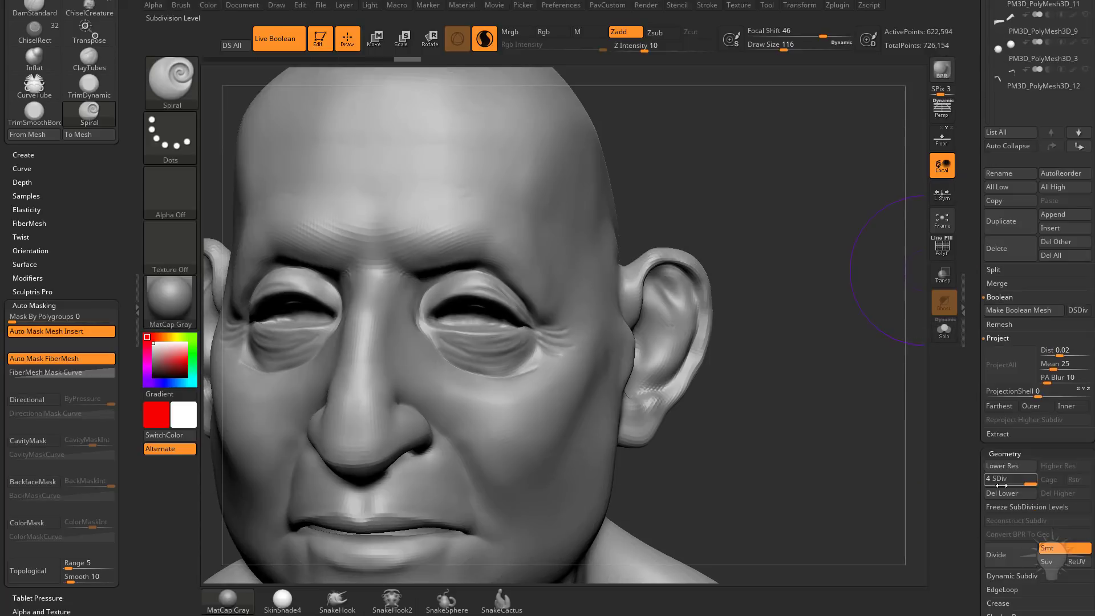
left_click_drag(983, 486, 984, 486)
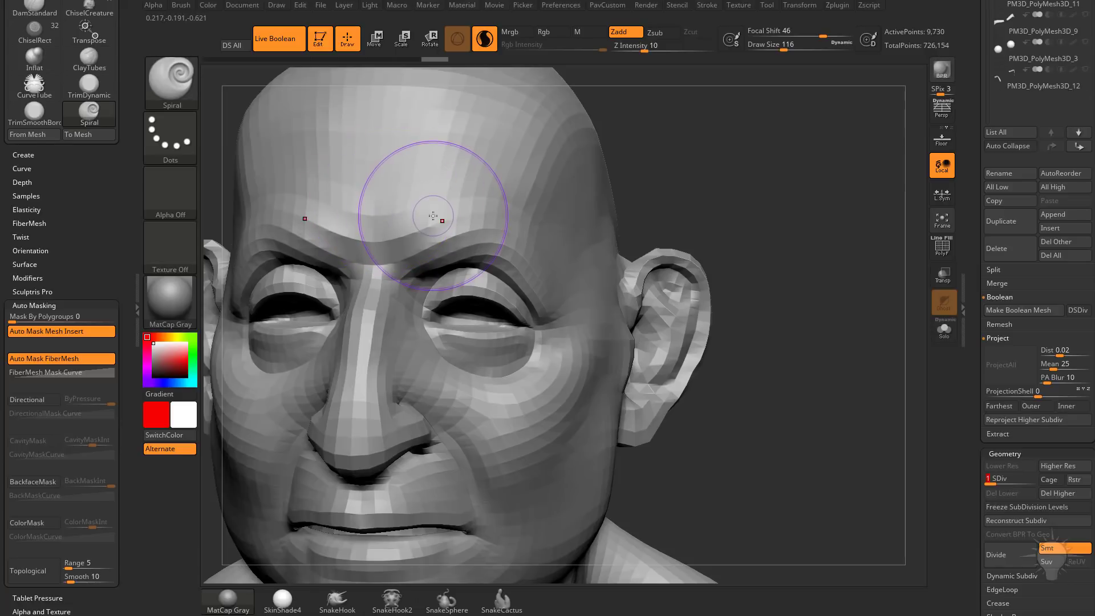
key("s")
left_click_drag(417, 224, 413, 224)
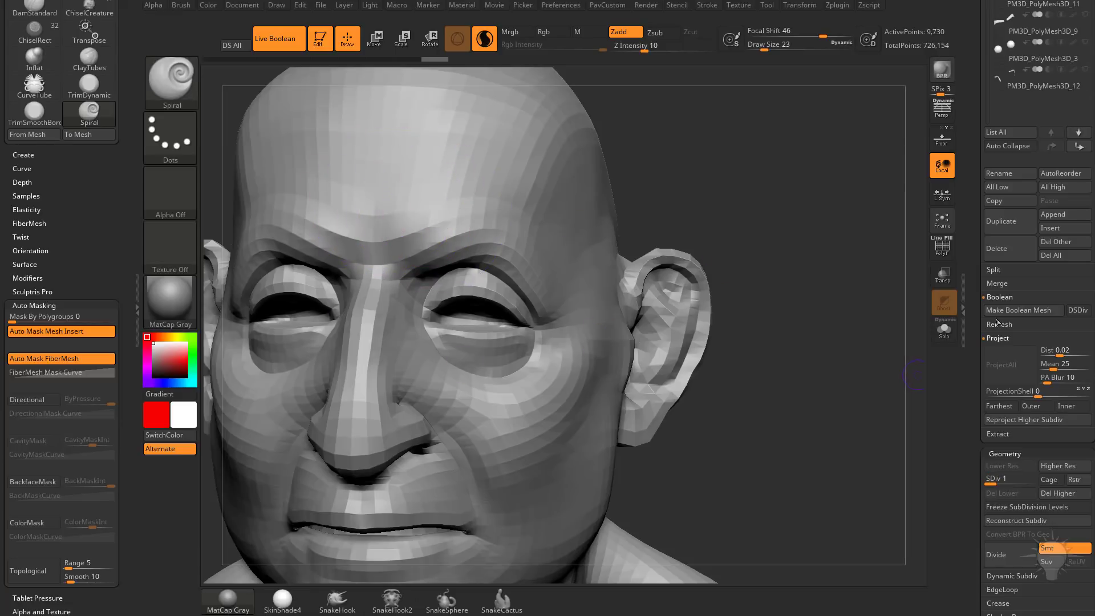
Raise the head to its highest subdivision level, SDiv 4, and bring up the subtool list
left_click_drag(973, 283, 966, 401)
left_click(971, 399)
mouse_move(1004, 297)
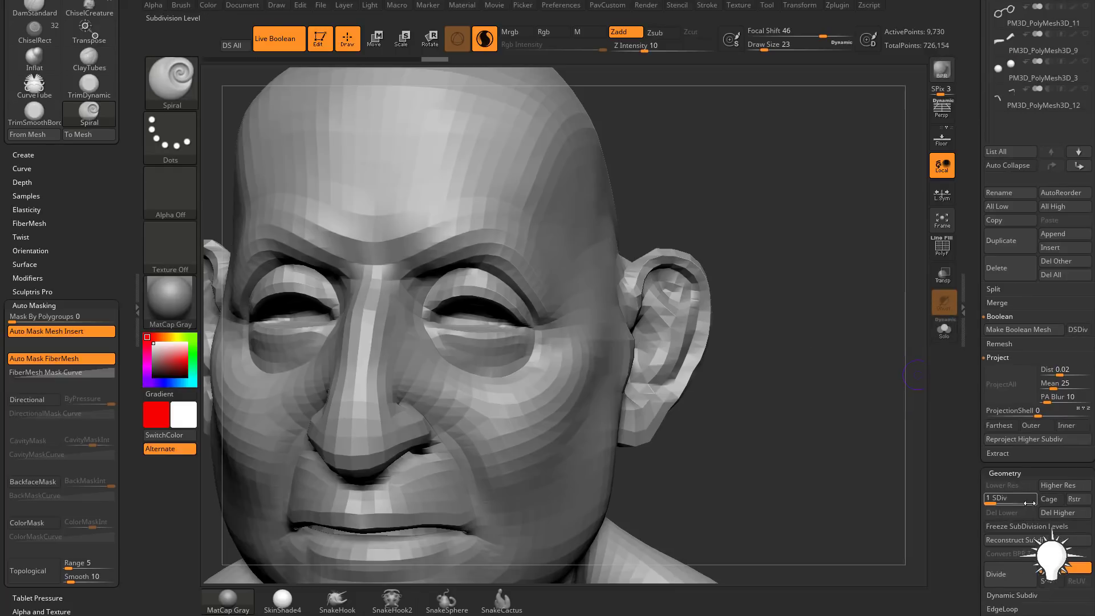
left_click(1029, 503)
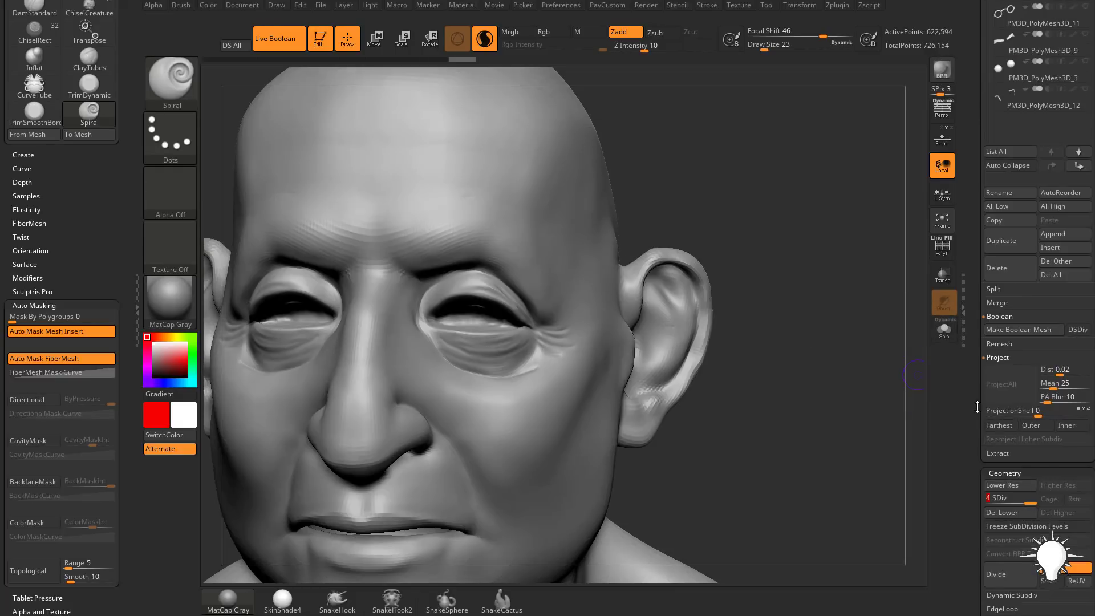
scroll(977, 421, "up", 4)
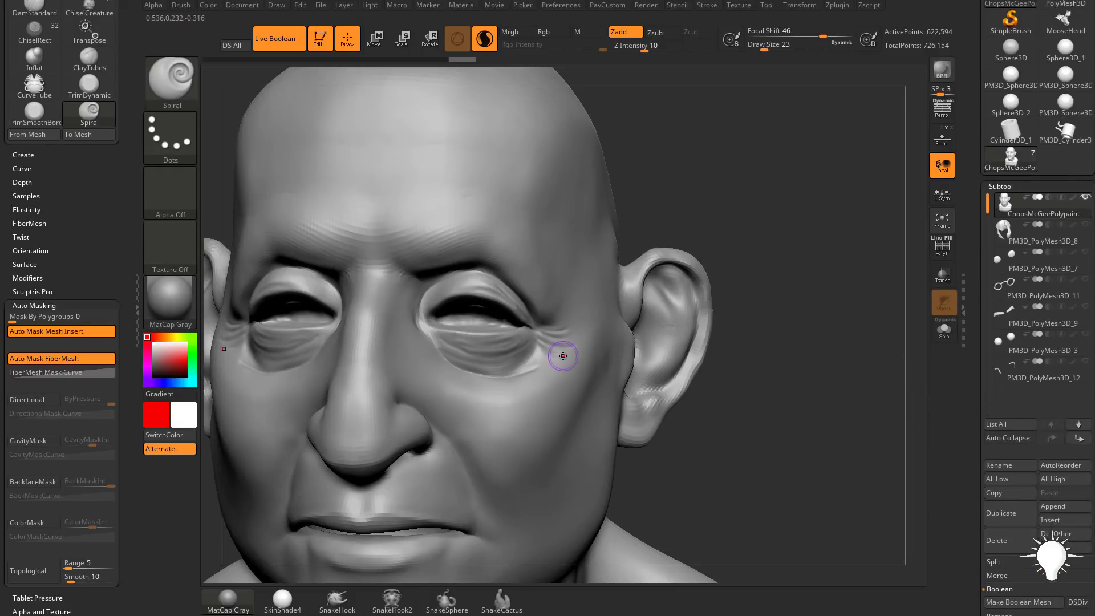